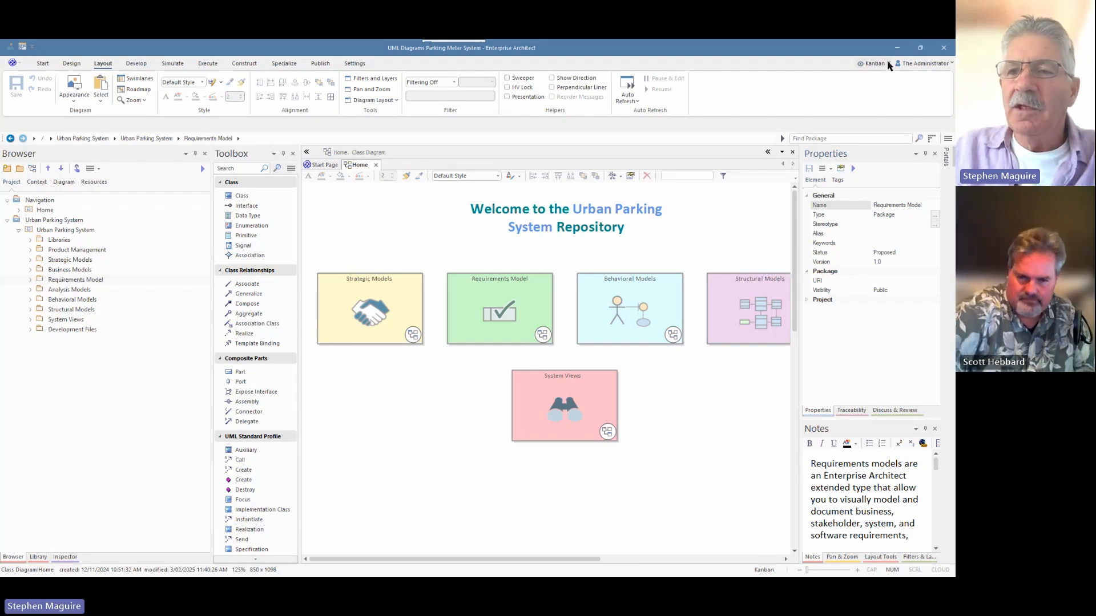
# Step: Switch the perspective to All Strategy and expand the Strategic Modeling patterns
pyautogui.click(888, 64)
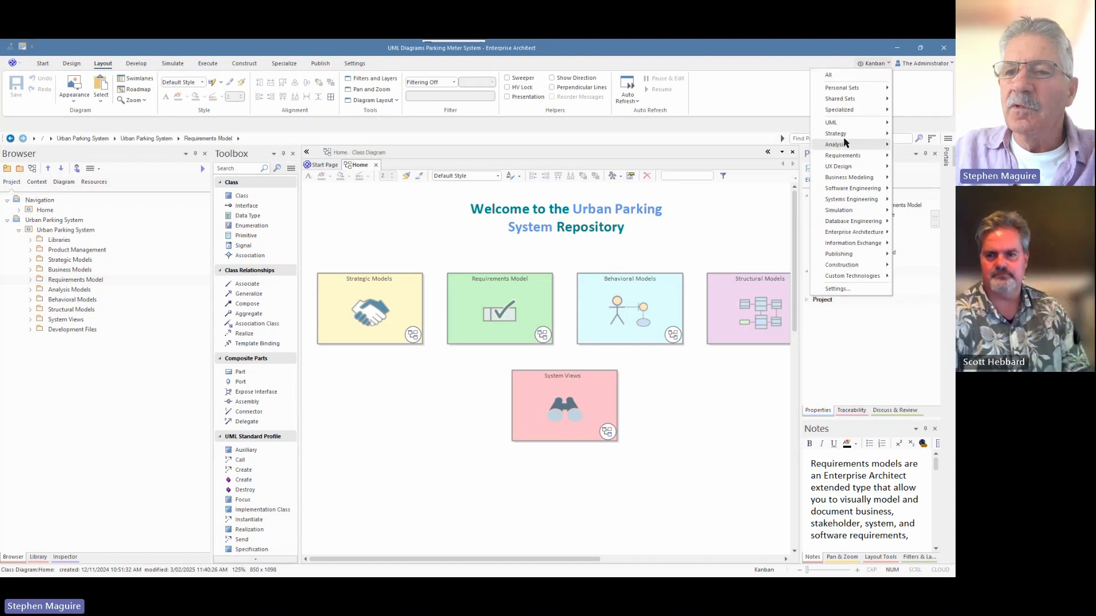
pyautogui.moveTo(843, 136)
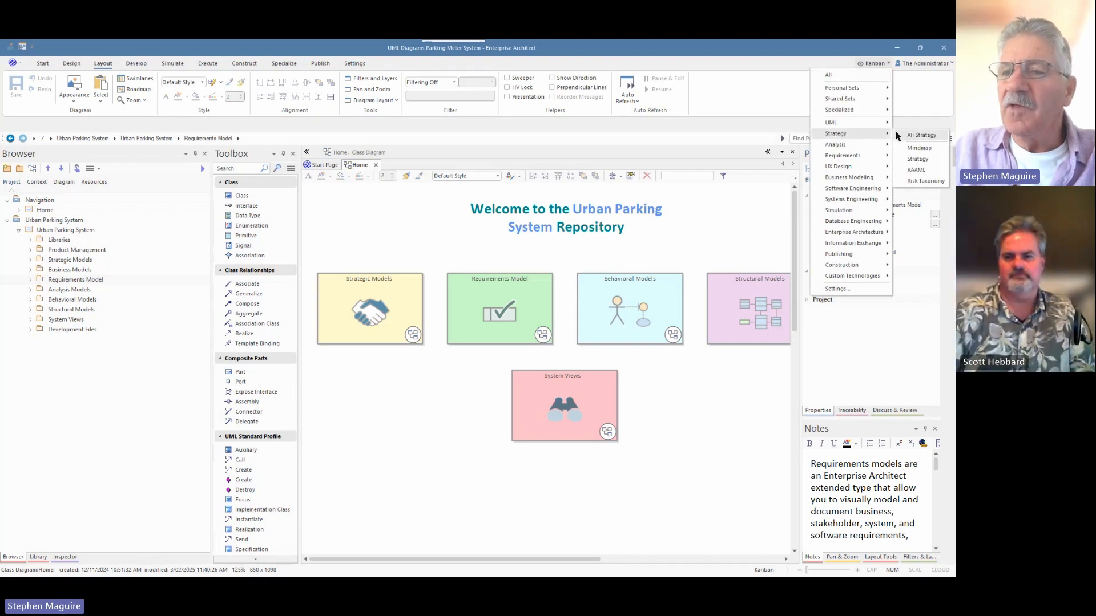
pyautogui.click(920, 135)
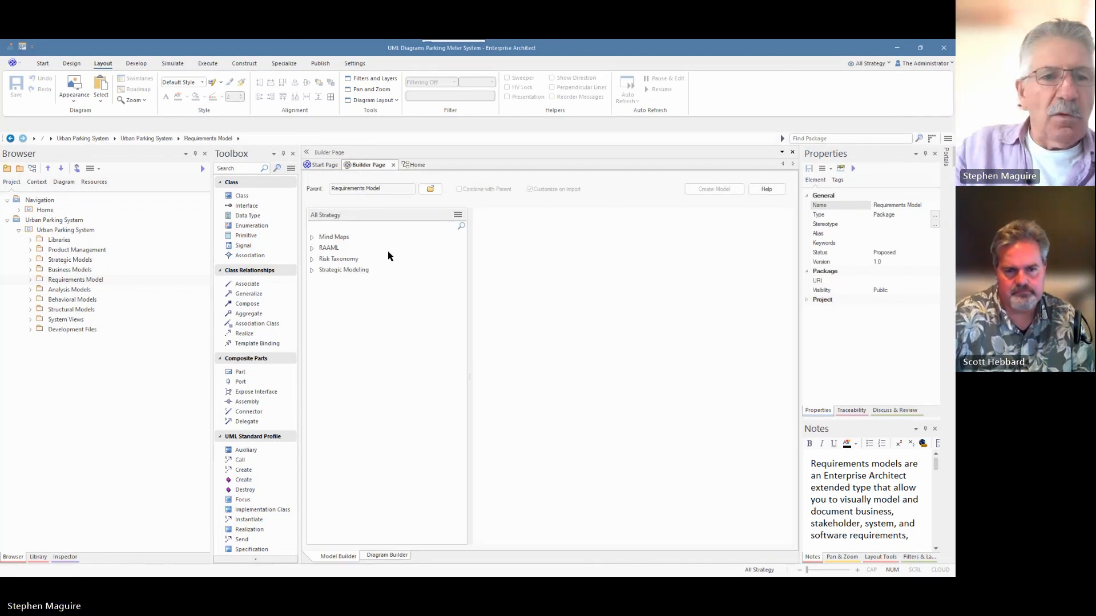
pyautogui.click(312, 271)
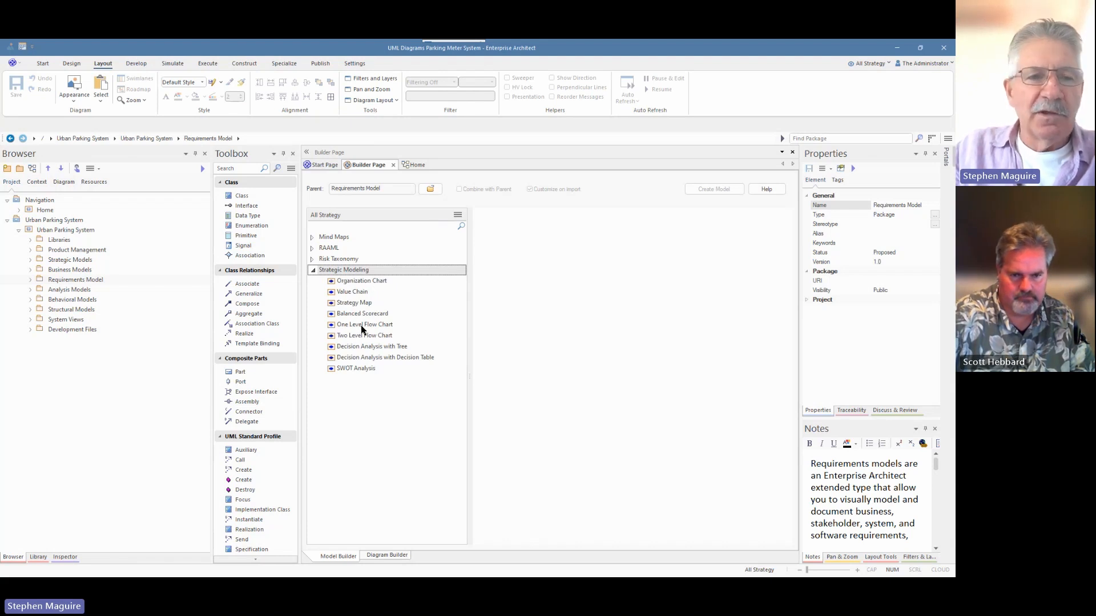
# Step: Create a package-only package named Power Service Flow Chart under Strategic Models and reorder it below Stakeholder Workshops
pyautogui.click(62, 262)
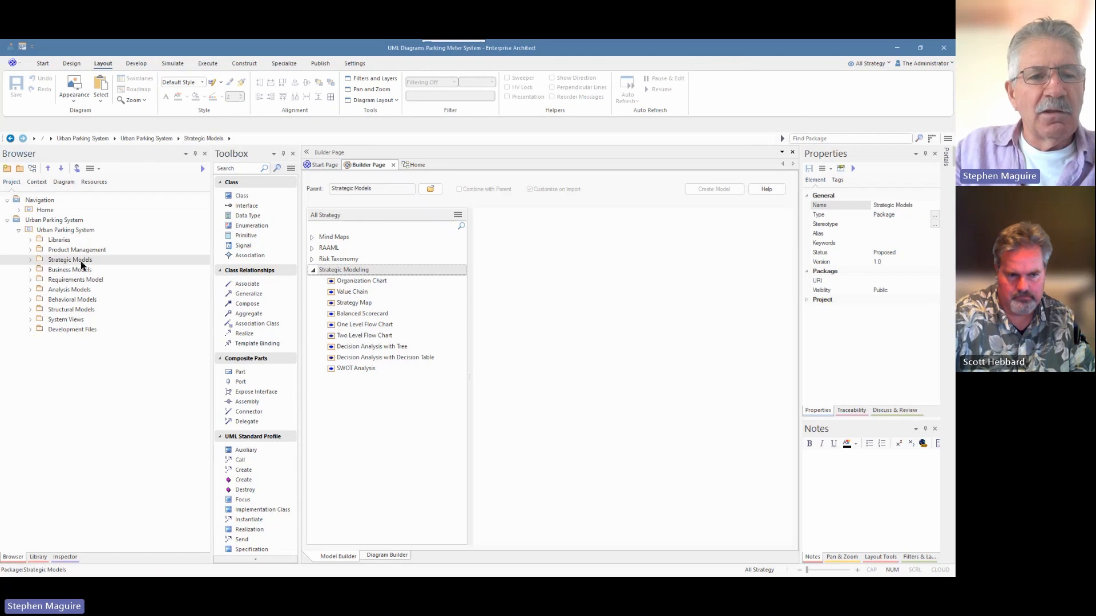
pyautogui.click(30, 260)
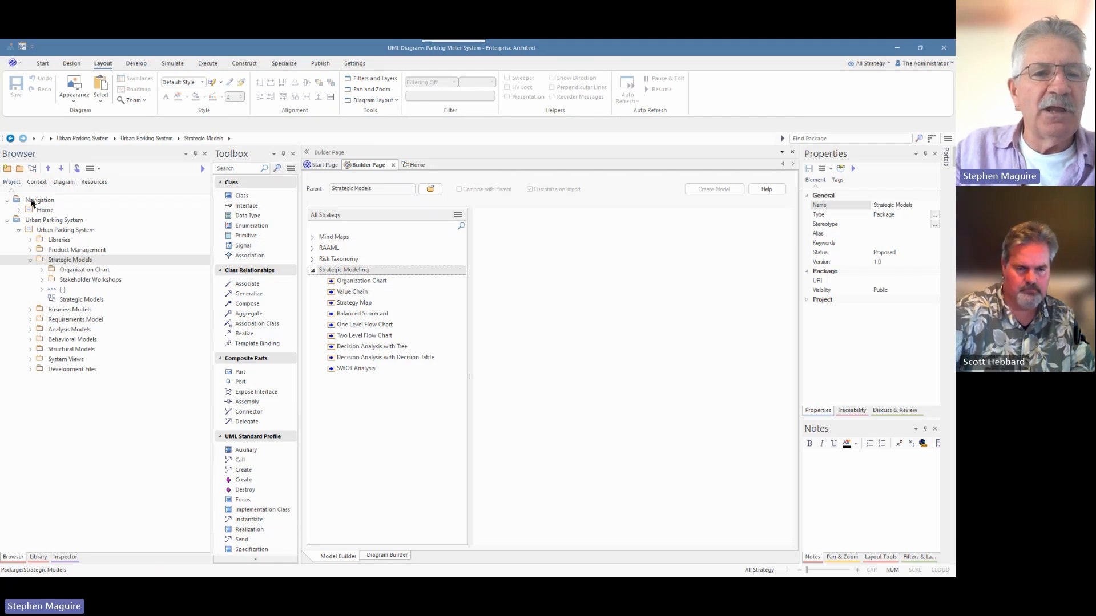
pyautogui.click(20, 169)
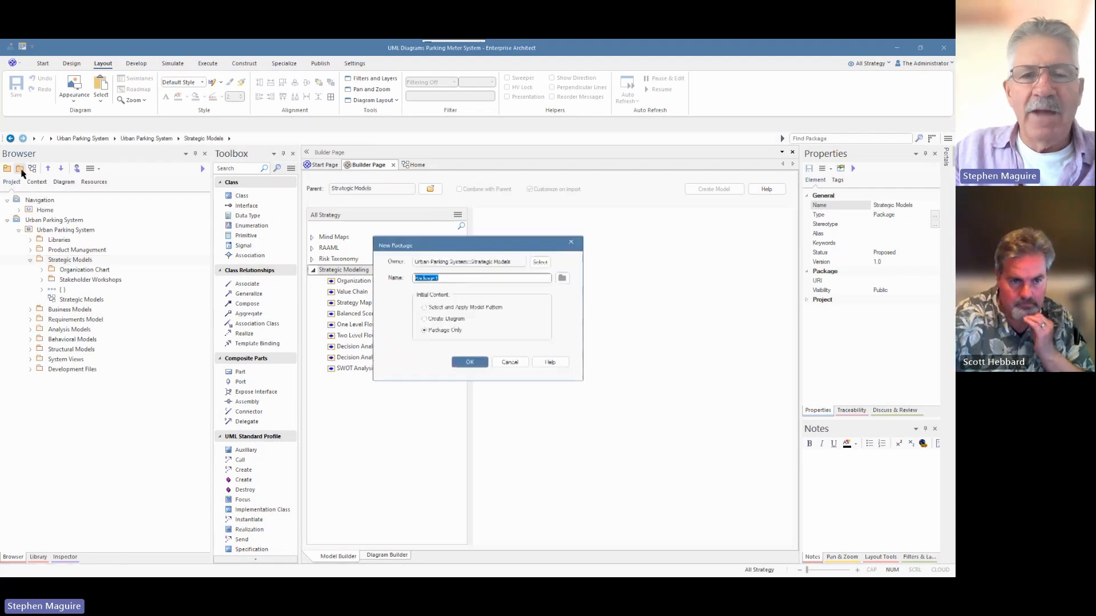
pyautogui.write('Power Service Flow Chart')
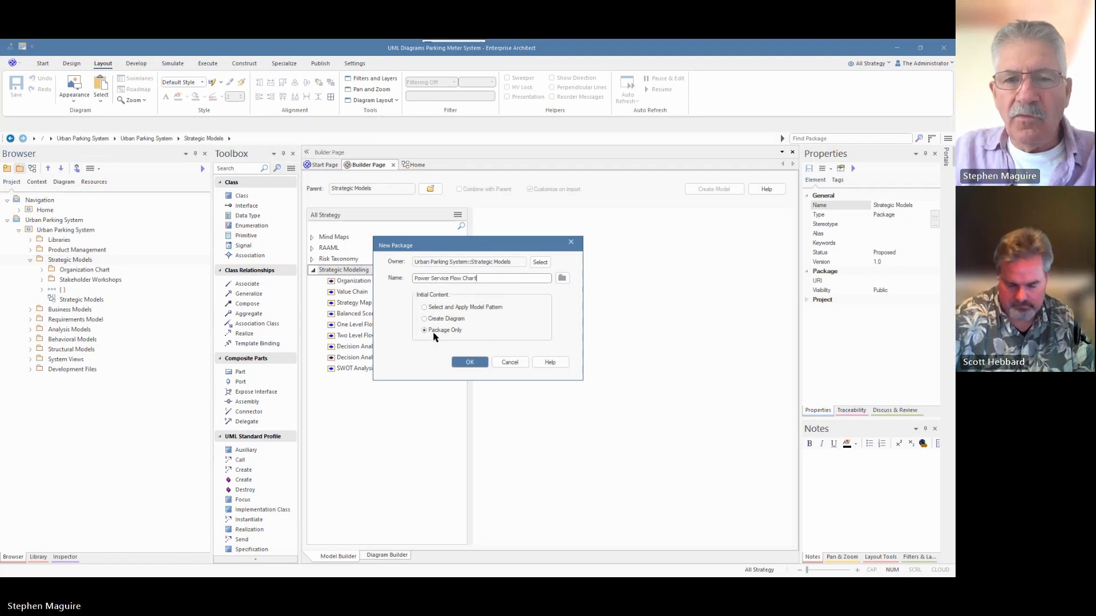
pyautogui.click(469, 363)
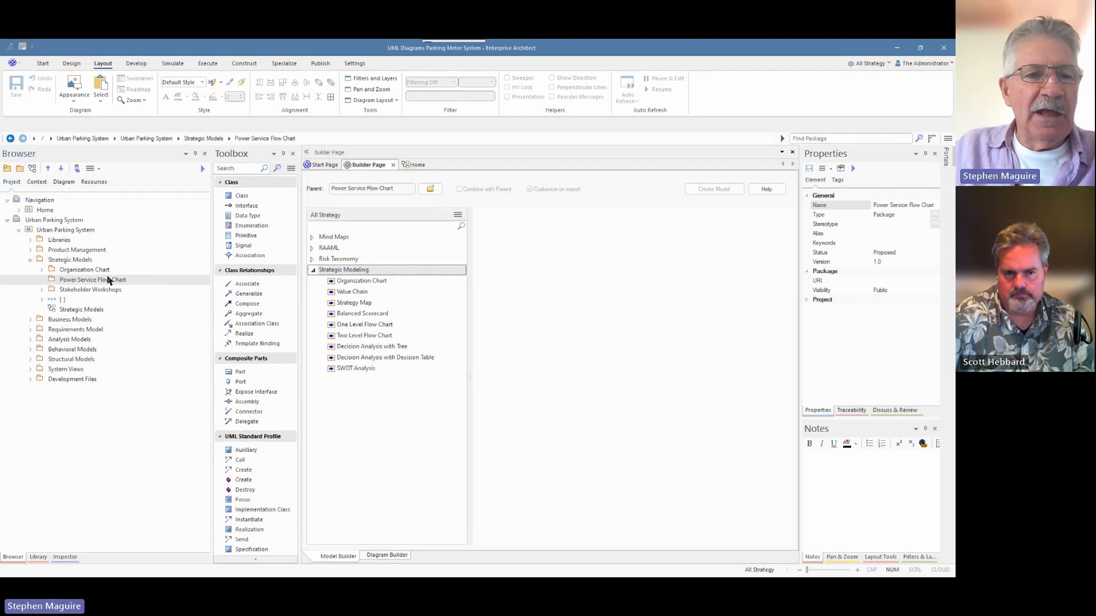
pyautogui.click(60, 168)
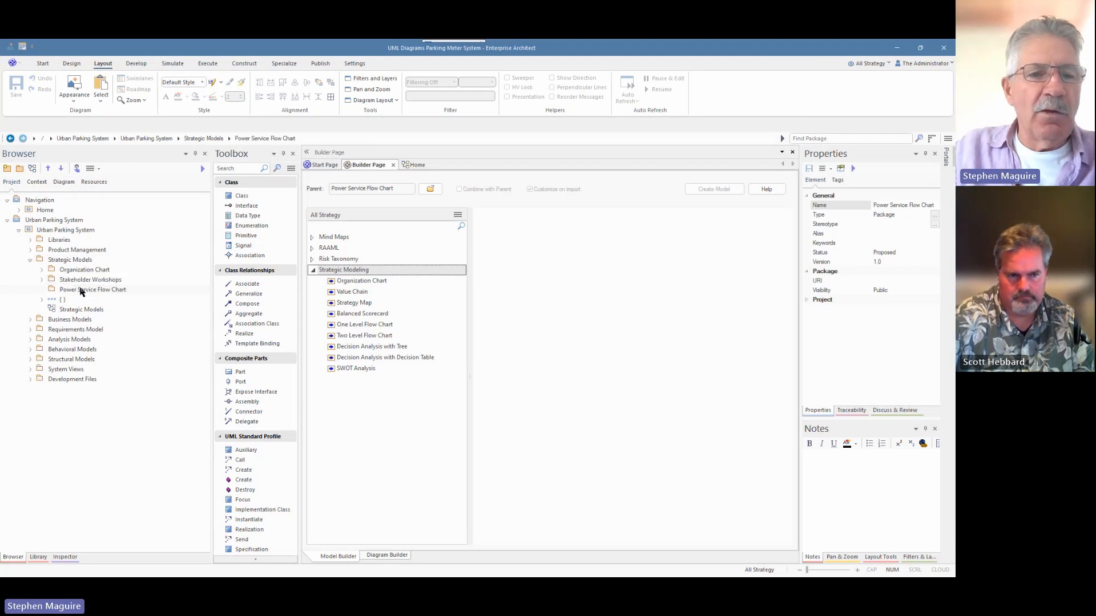
# Step: Create a Strategic Modeling FlowChart diagram named Power Service Flow Chart in the Power Service Flow Chart package
pyautogui.click(32, 168)
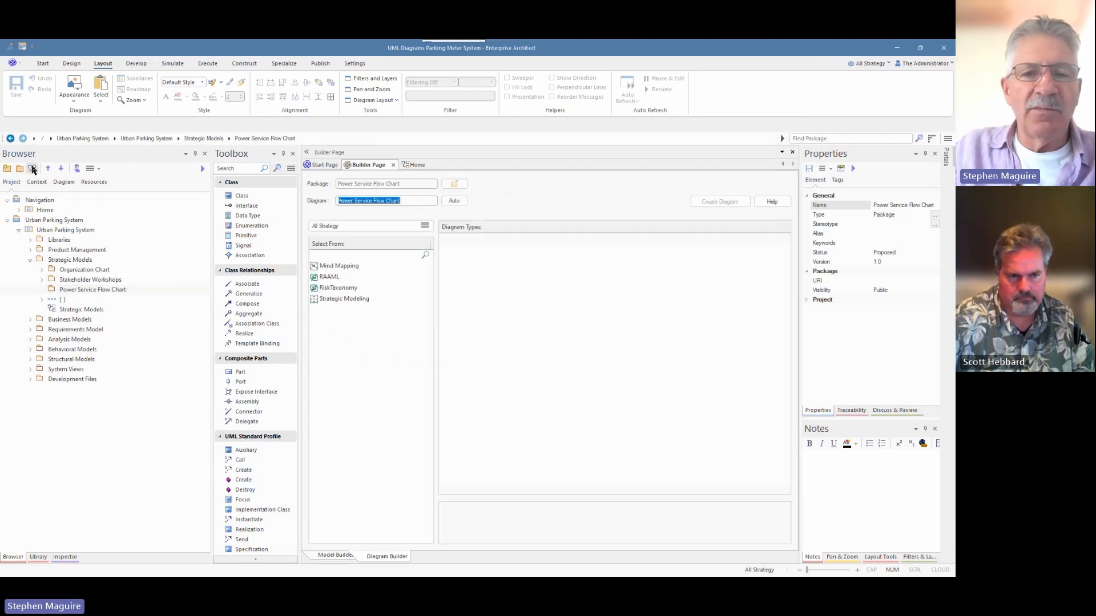
pyautogui.click(334, 300)
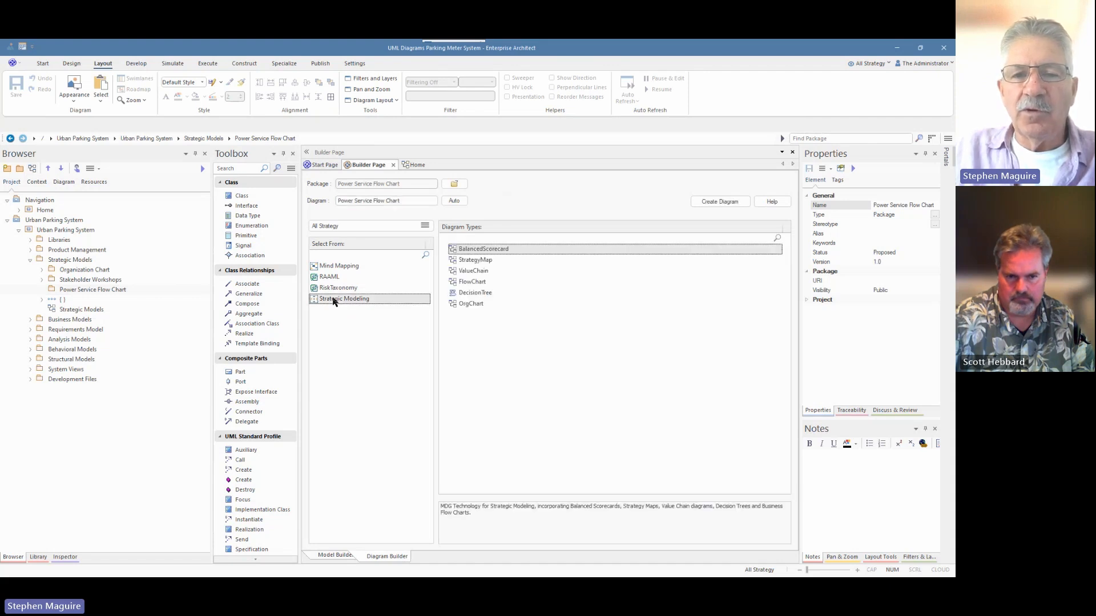
pyautogui.click(471, 284)
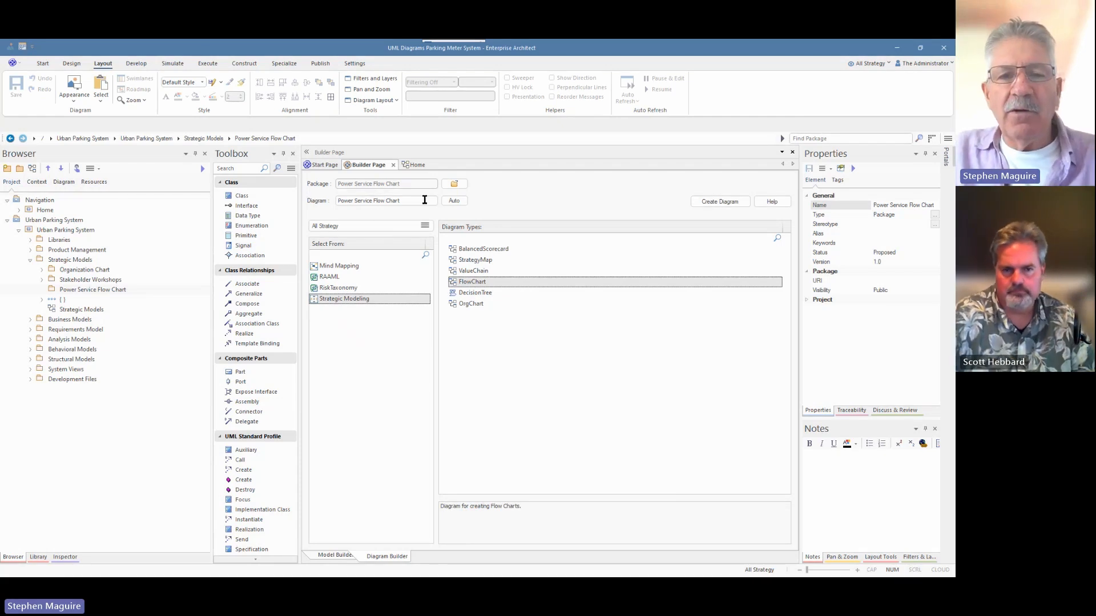
pyautogui.click(713, 203)
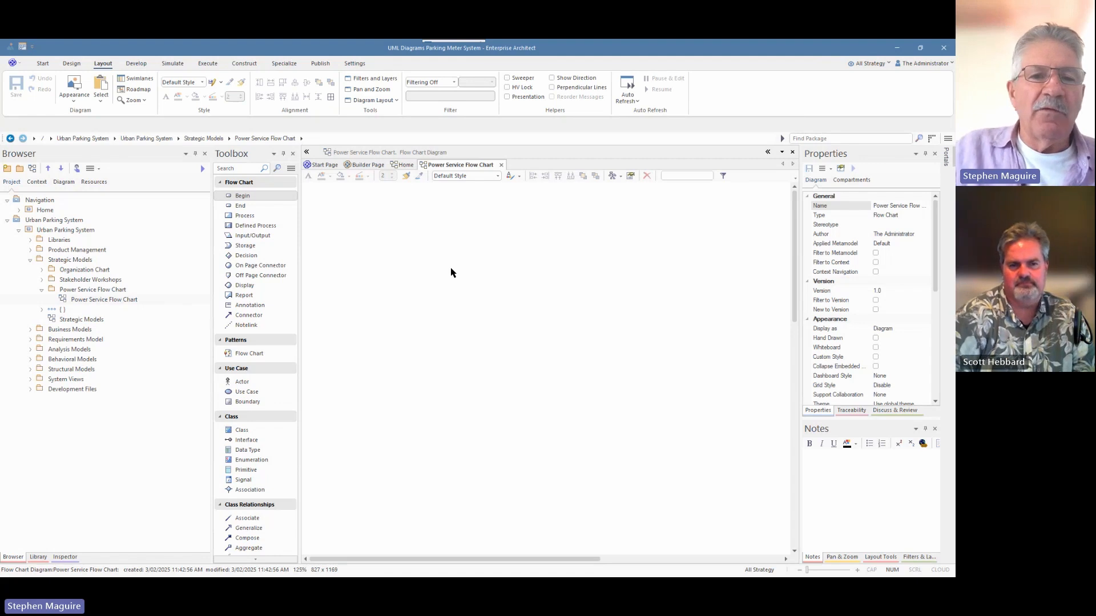
# Step: Place a Begin element named Start Service Check near the diagram's upper edge and shift it slightly to the right
pyautogui.click(249, 198)
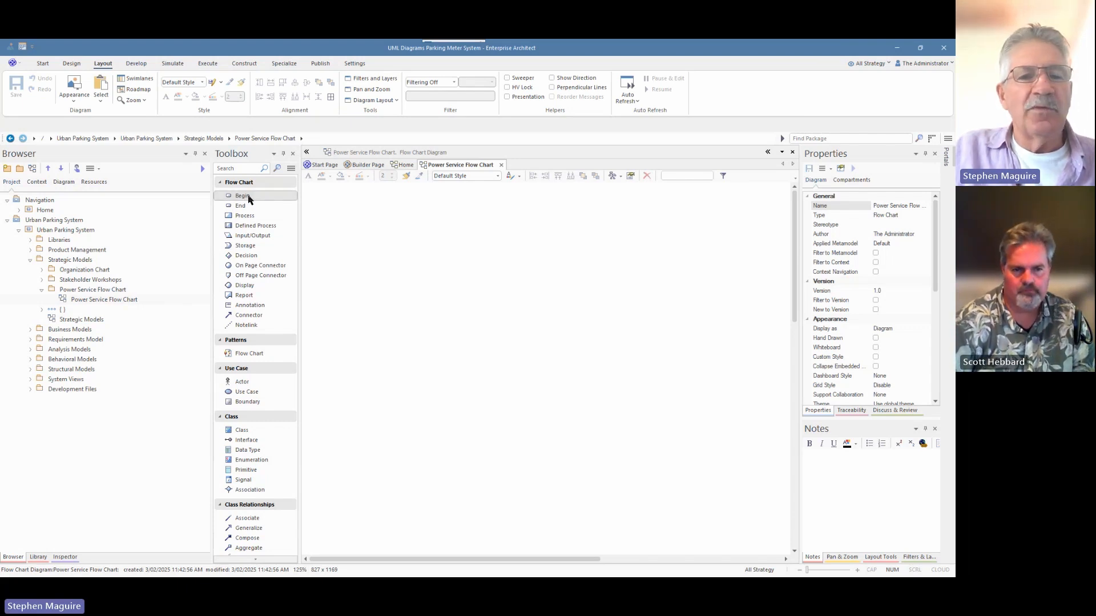
pyautogui.click(399, 226)
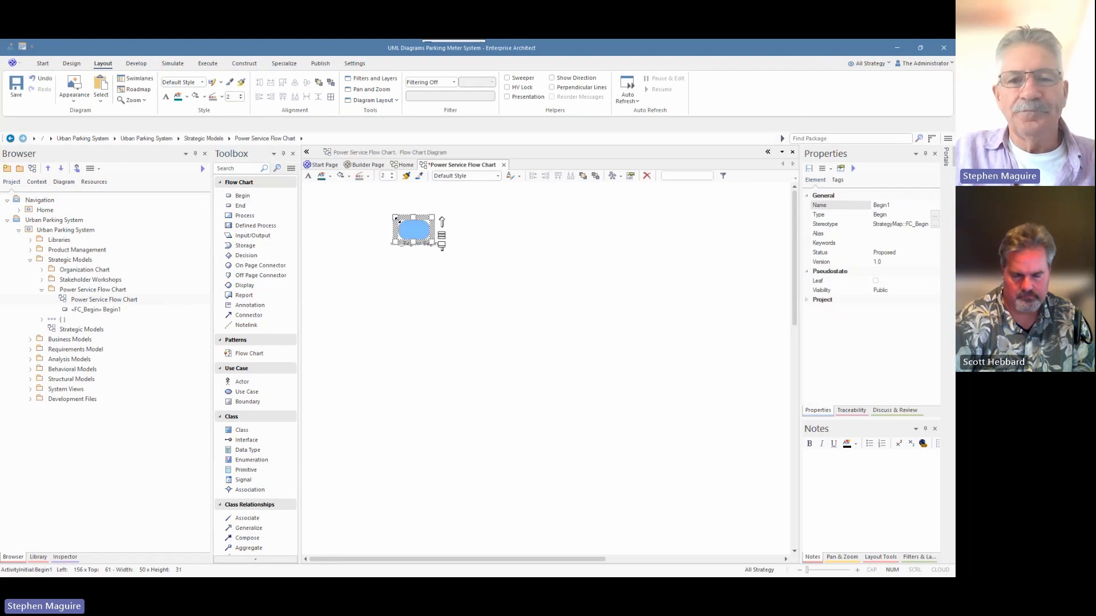
pyautogui.click(898, 207)
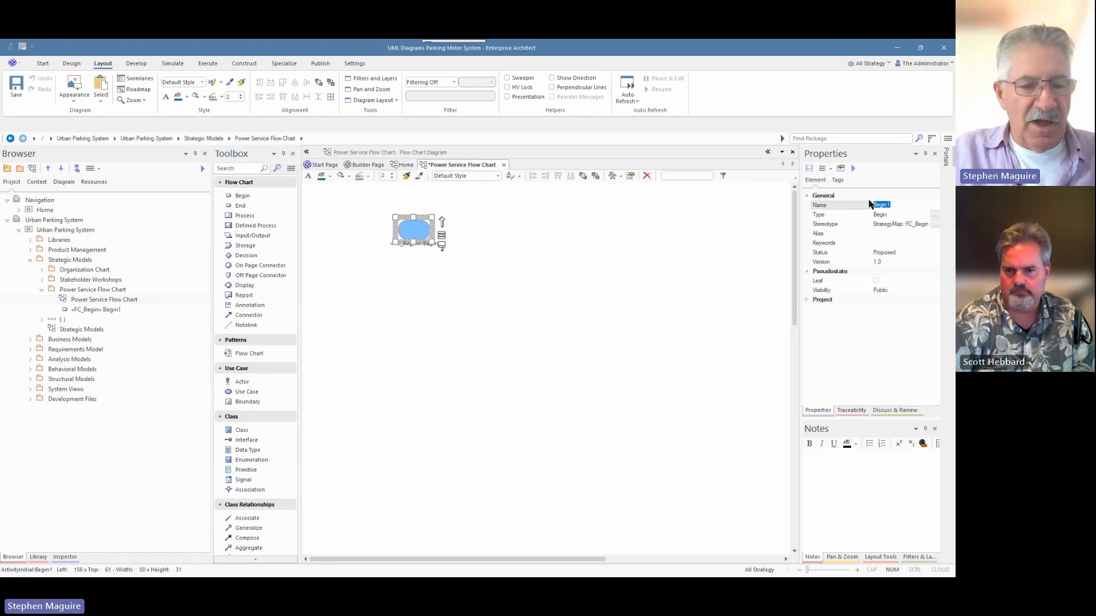
pyautogui.write('Start Service')
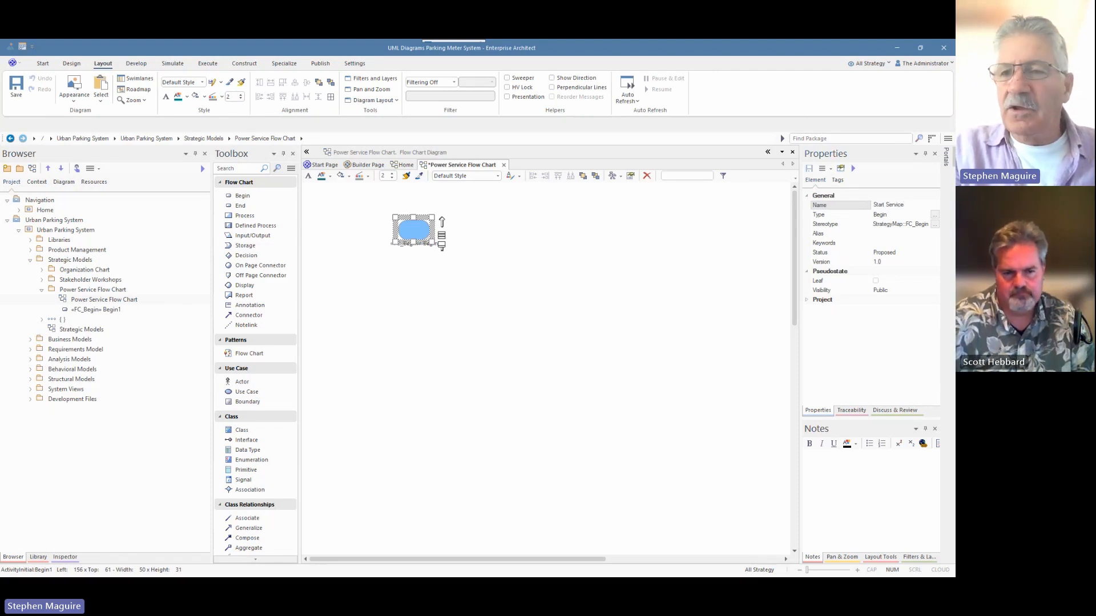
pyautogui.write(' Check')
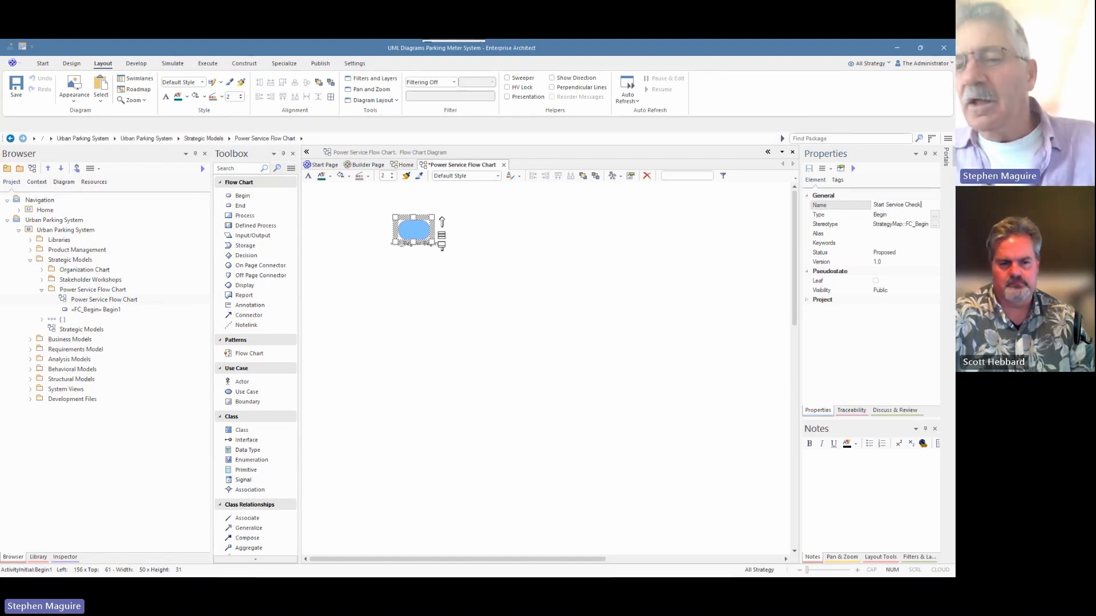
pyautogui.click(687, 250)
pyautogui.moveTo(425, 240); pyautogui.dragTo(446, 241)
pyautogui.click(466, 268)
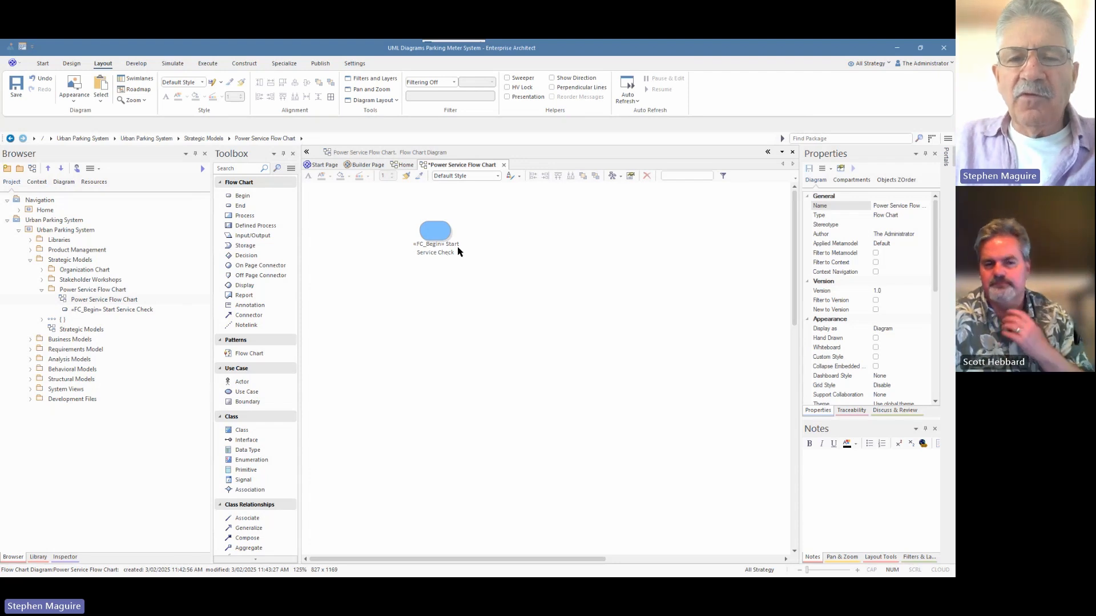
# Step: Turn off Show Element Stereotypes for the diagram and move the Start Service Check label above its symbol
pyautogui.rightClick(498, 232)
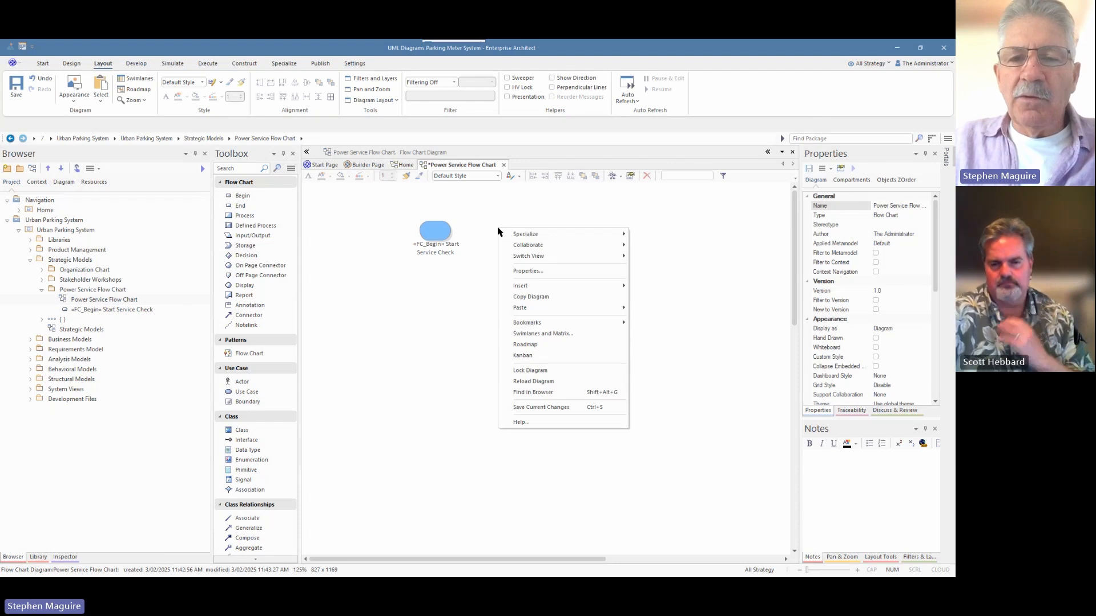
pyautogui.click(524, 276)
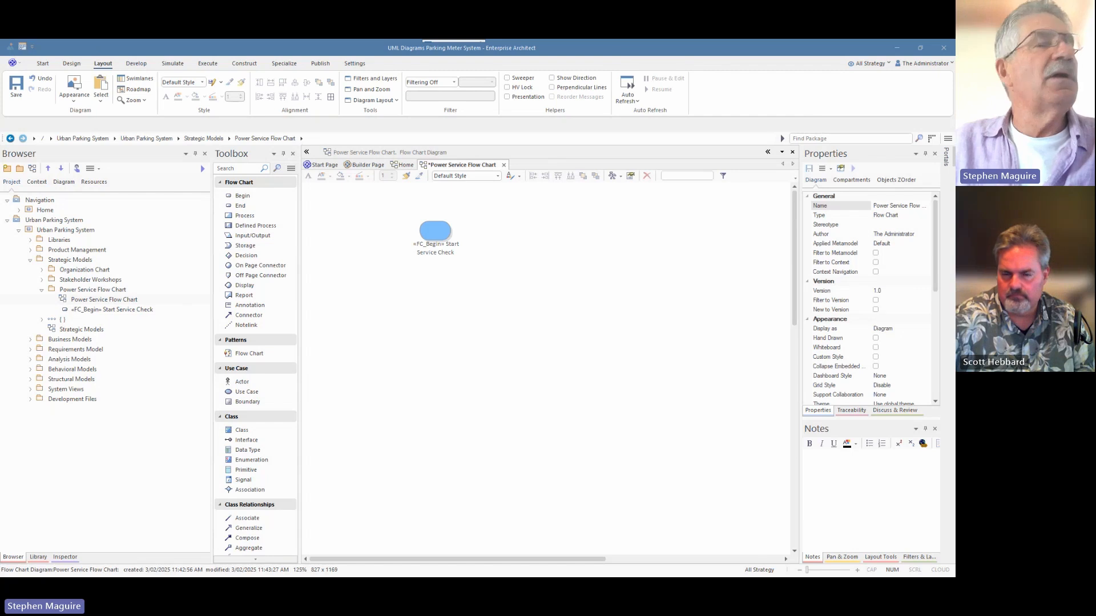
pyautogui.moveTo(0, 524); pyautogui.dragTo(568, 251)
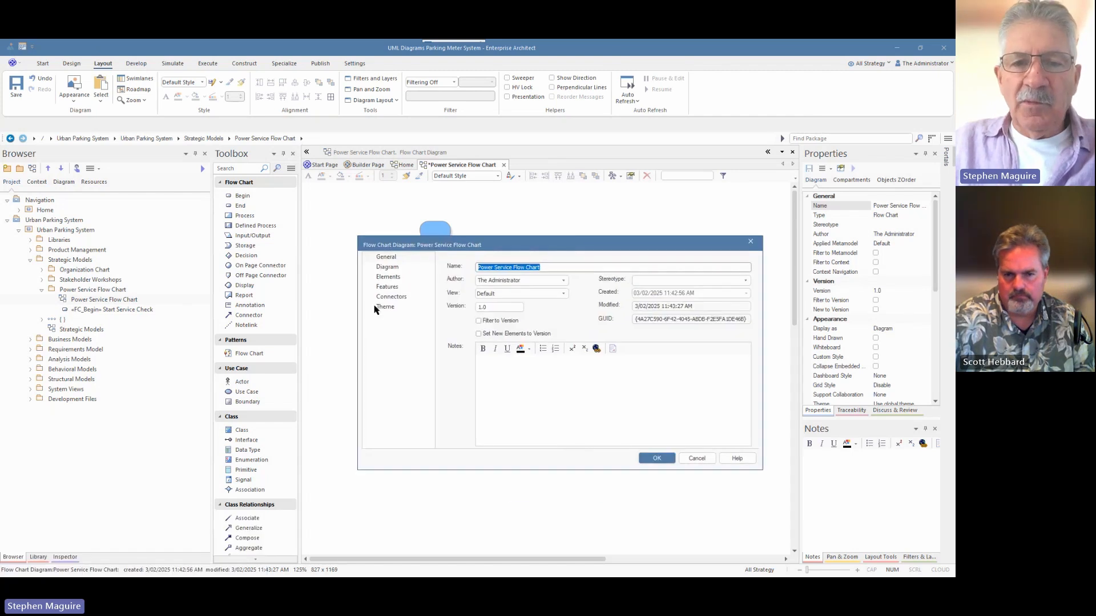
pyautogui.click(387, 278)
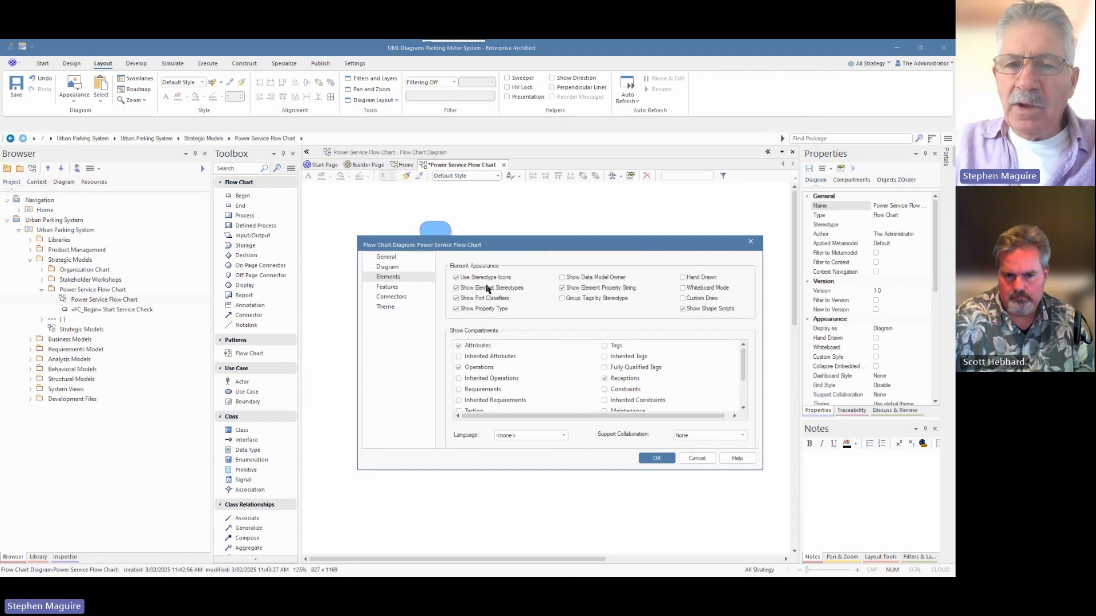
pyautogui.click(456, 288)
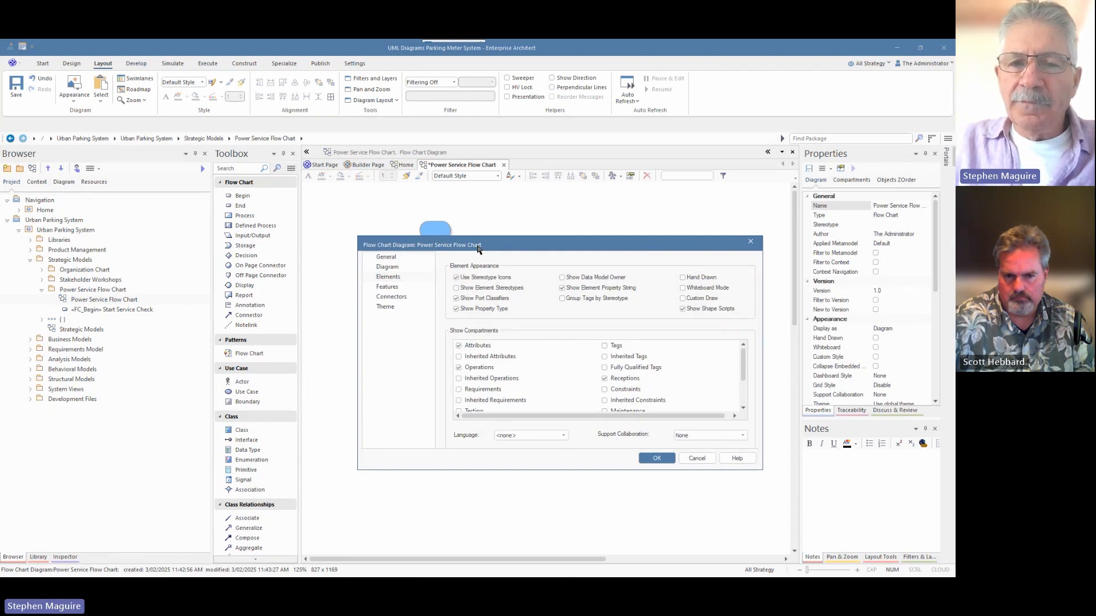
pyautogui.moveTo(481, 247); pyautogui.dragTo(560, 262)
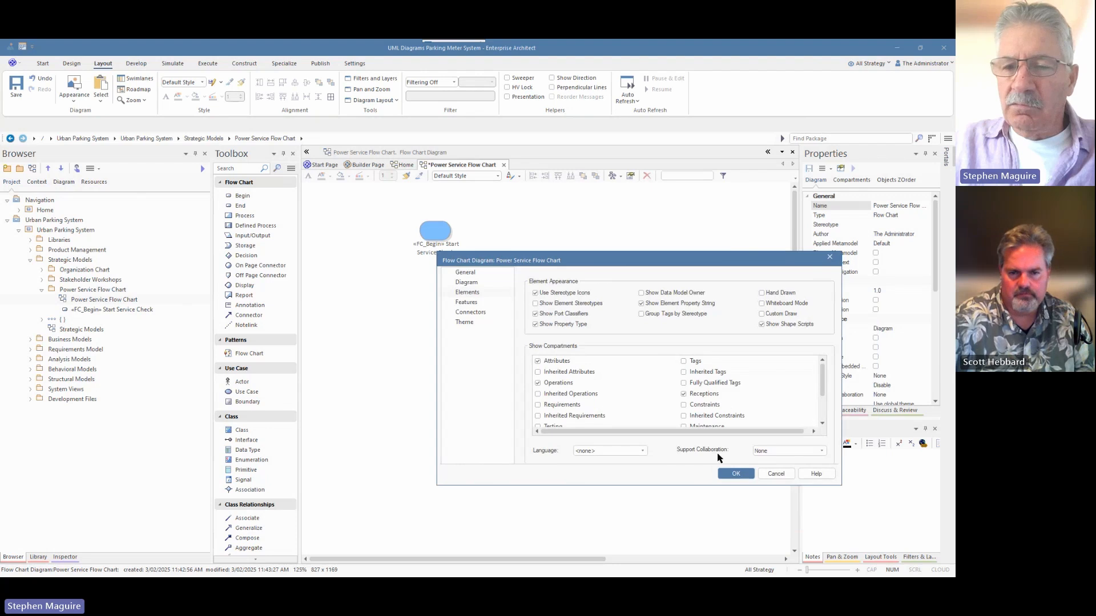
pyautogui.click(733, 474)
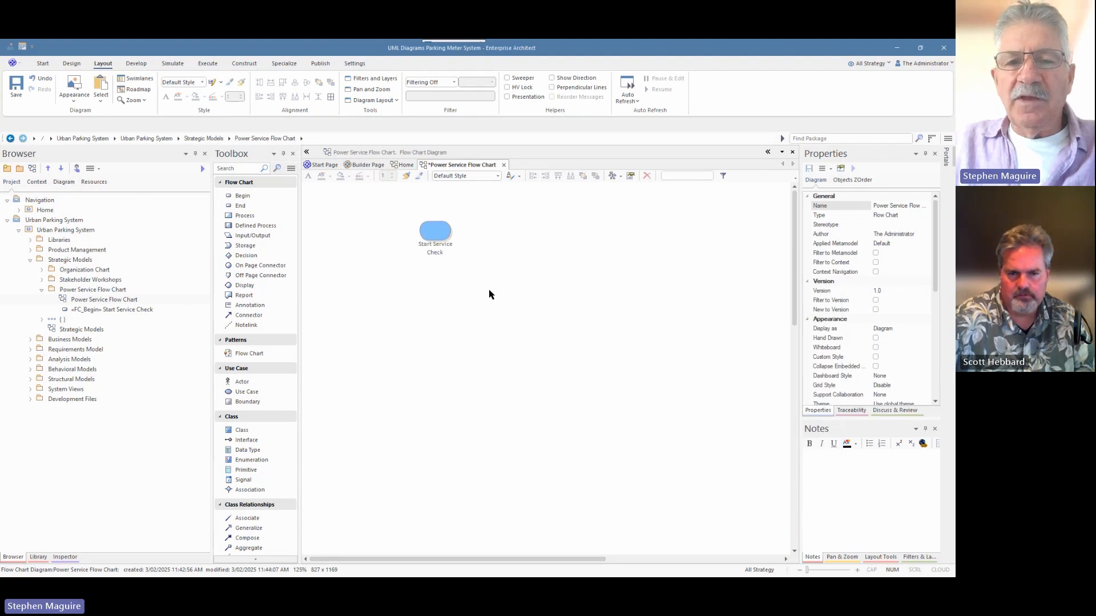
pyautogui.moveTo(442, 250); pyautogui.dragTo(442, 206)
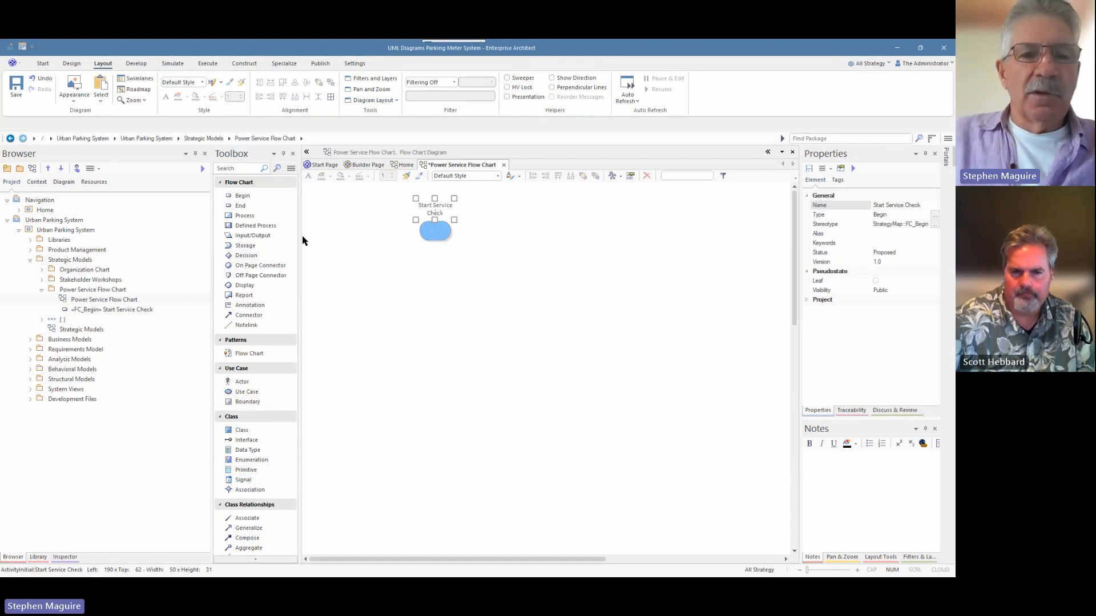
pyautogui.click(434, 234)
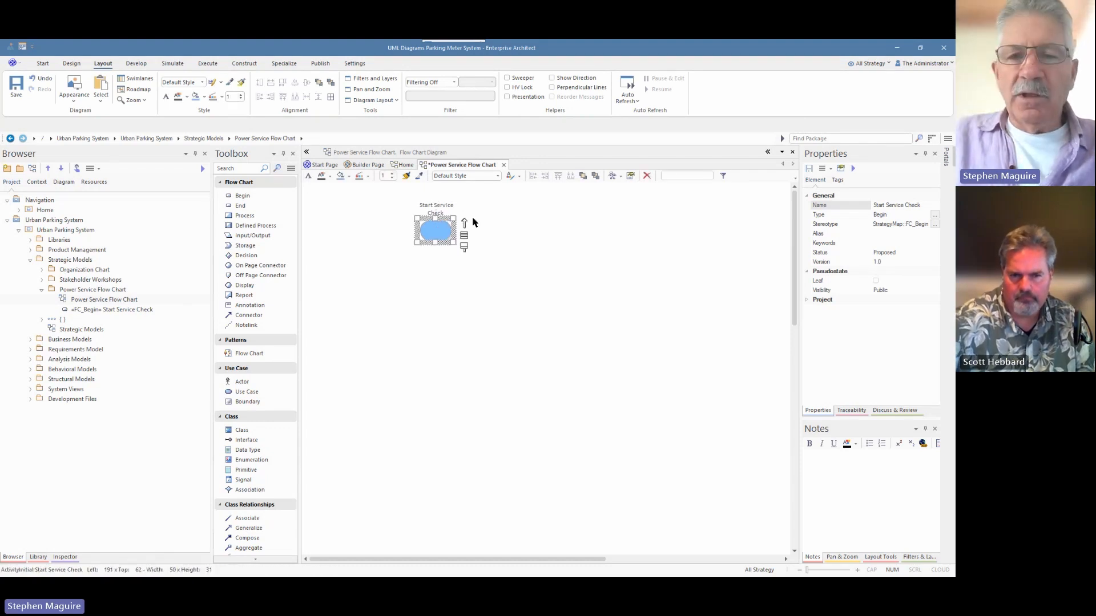
pyautogui.moveTo(462, 225); pyautogui.dragTo(436, 279)
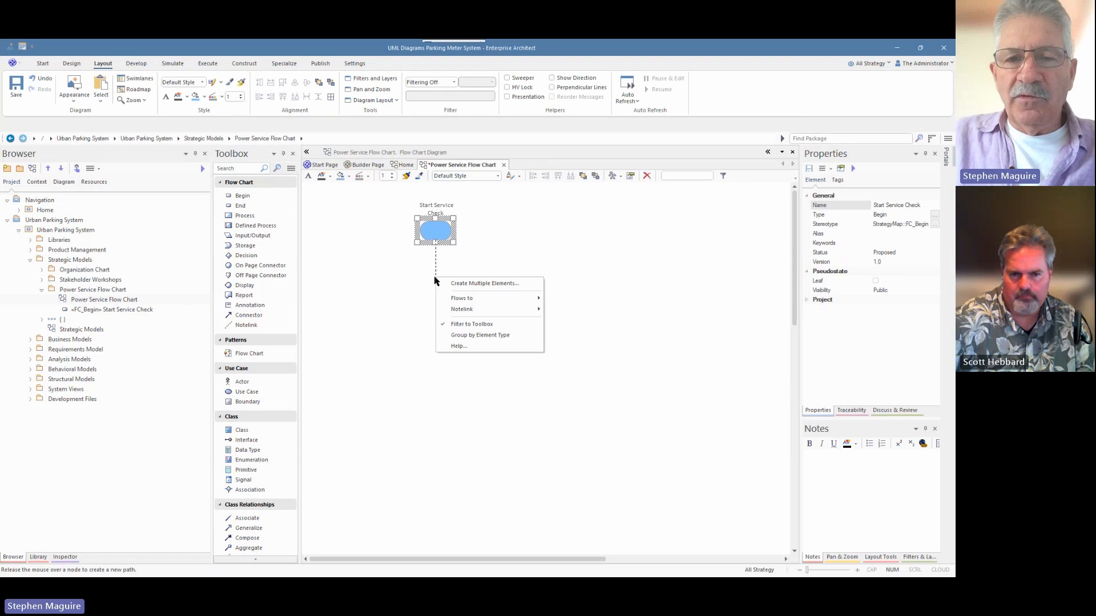
pyautogui.moveTo(460, 301)
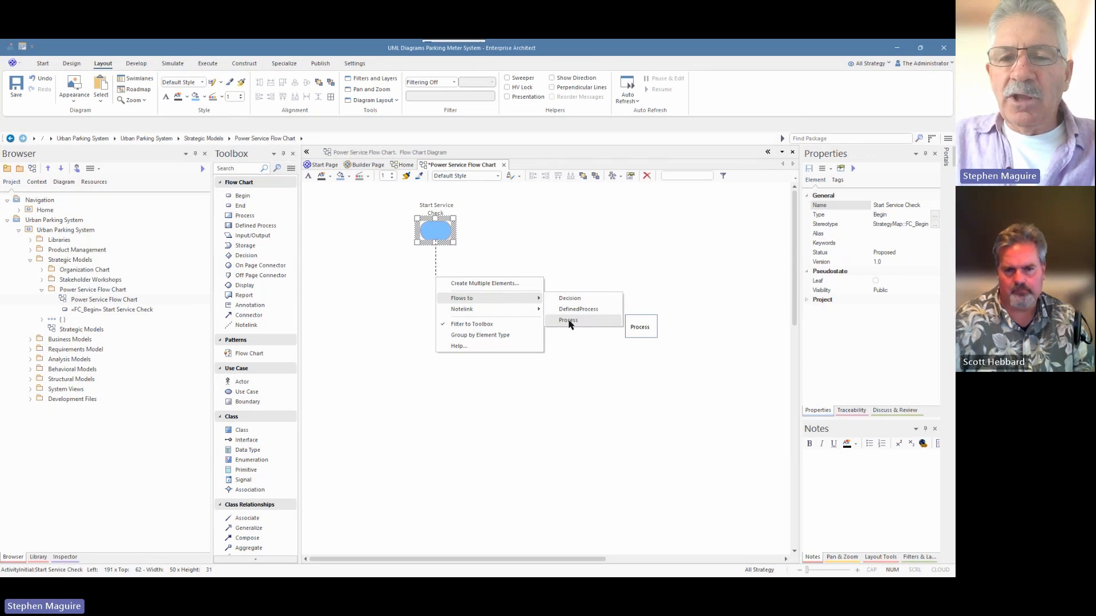
pyautogui.click(538, 243)
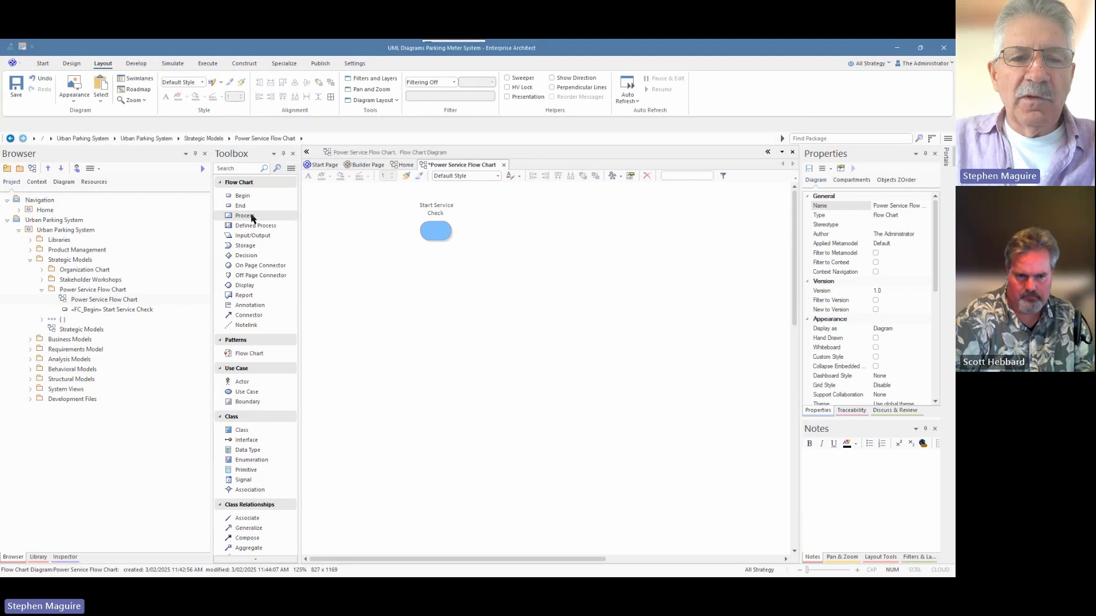
# Step: Add a Process element named Run System Diagnostics and position it below the Start Service Check symbol
pyautogui.click(251, 217)
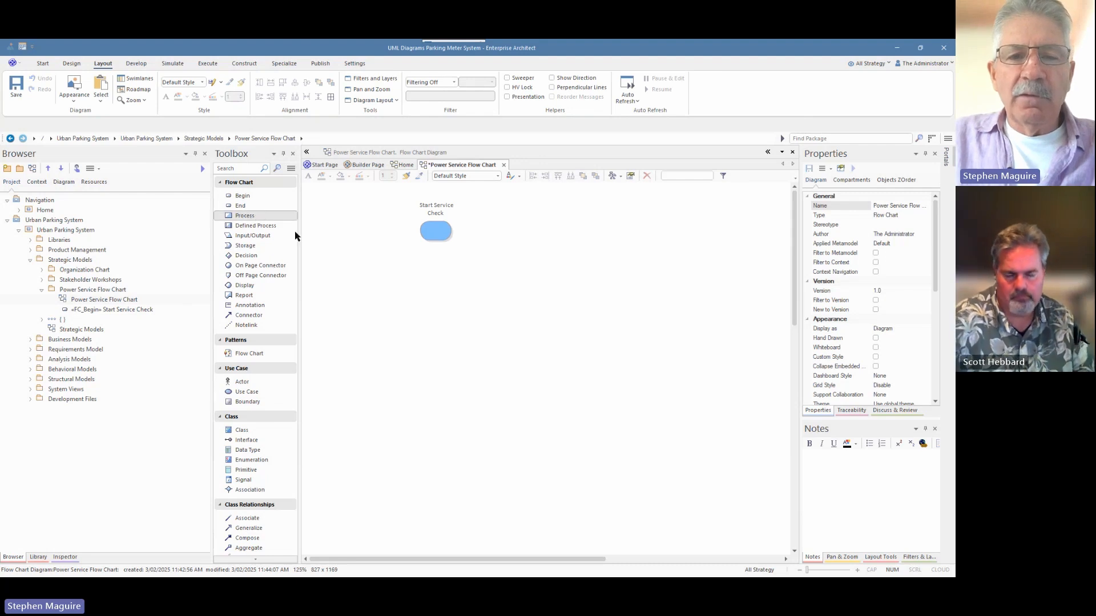
pyautogui.click(434, 270)
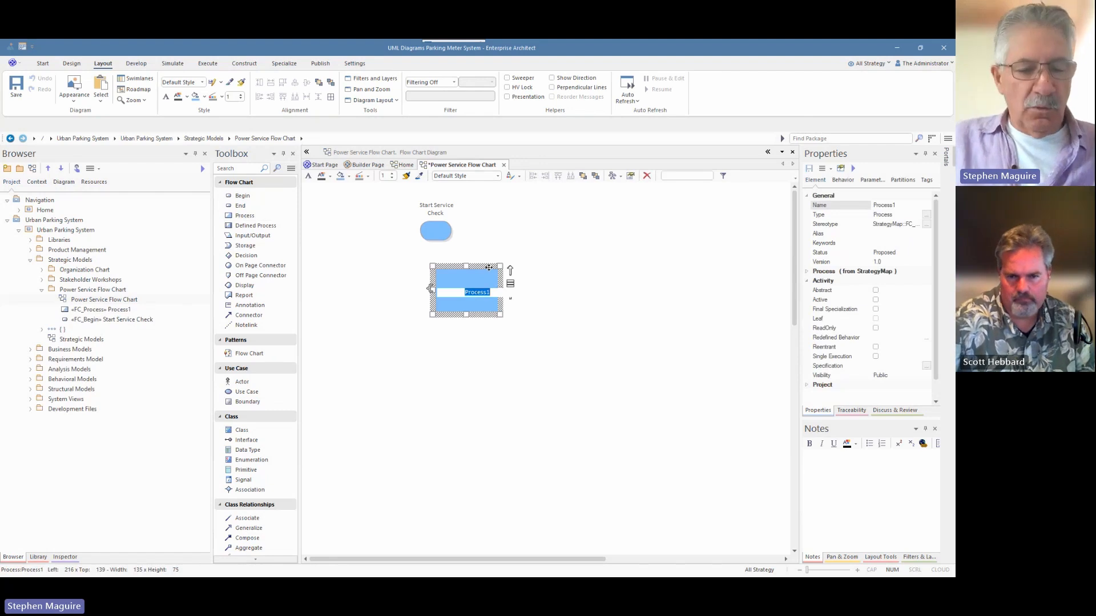
pyautogui.write('Run ')
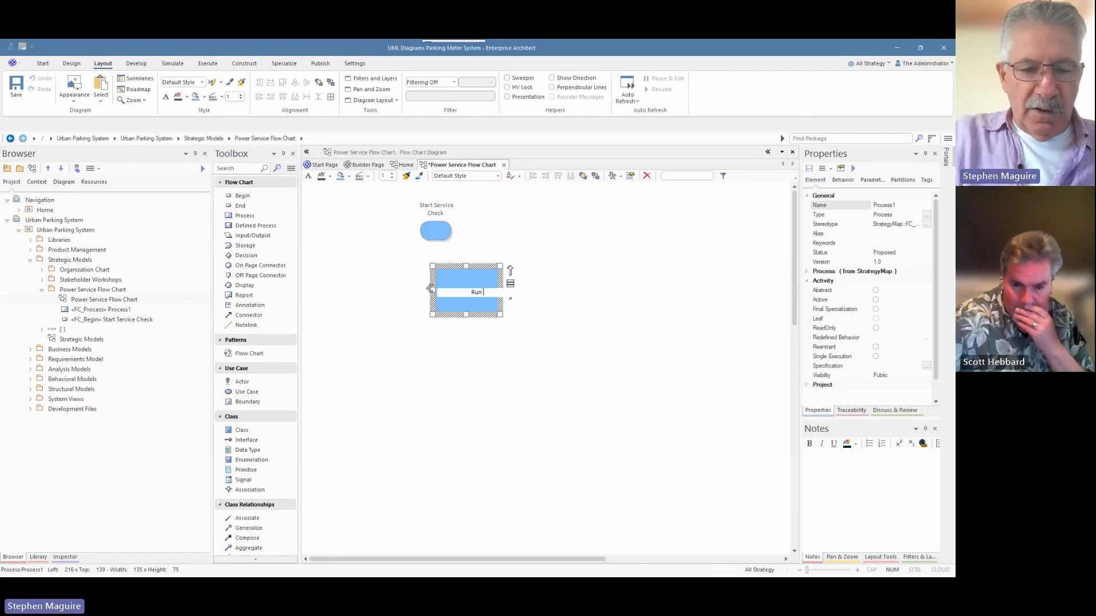
pyautogui.write('System Dia')
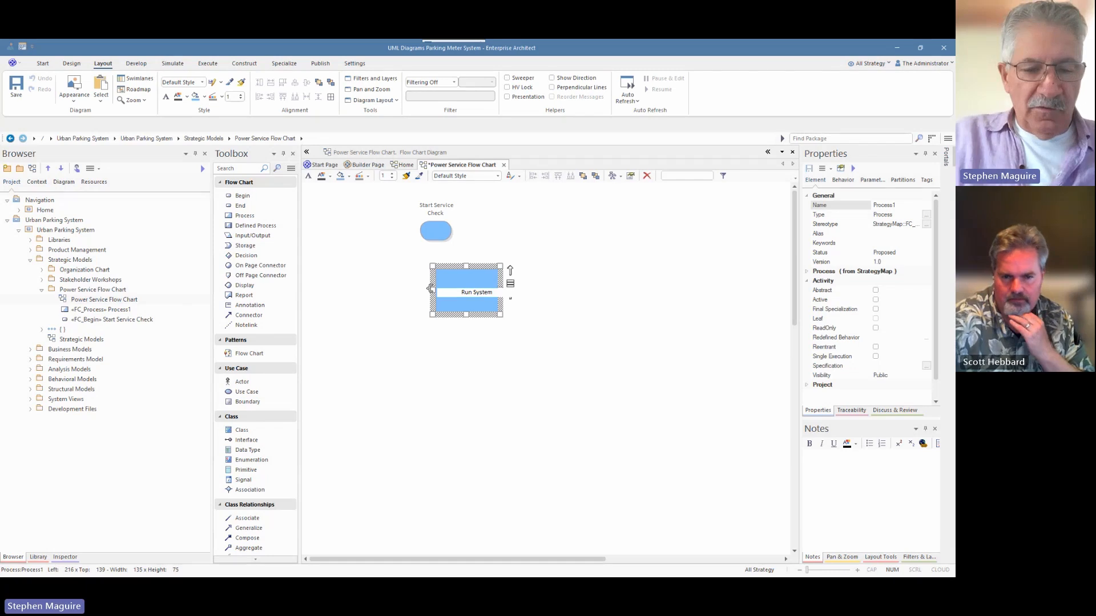
pyautogui.write('gn')
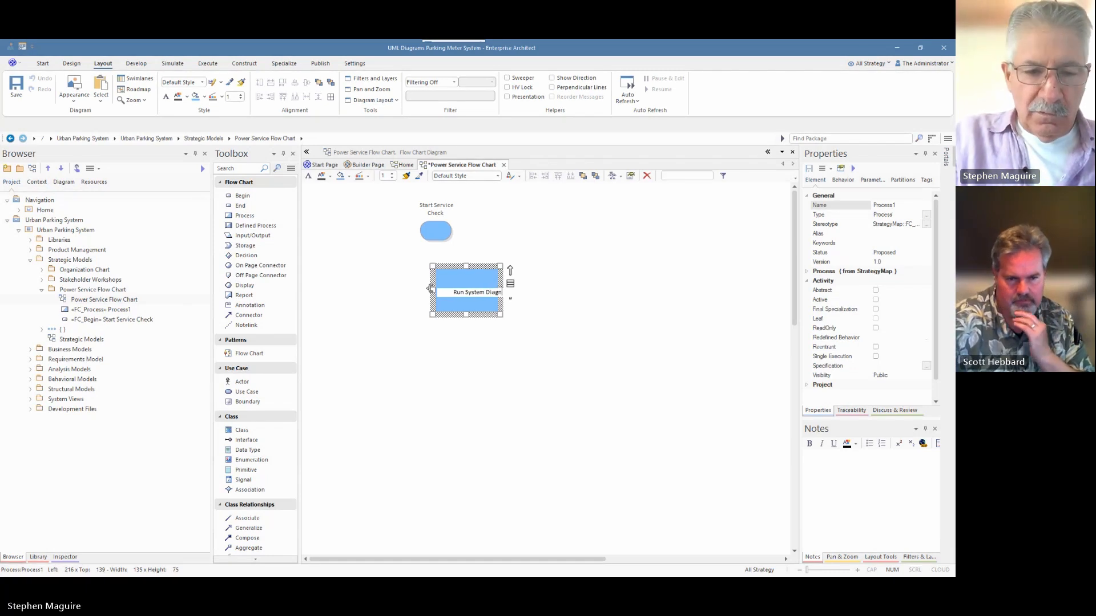
pyautogui.write('ostices')
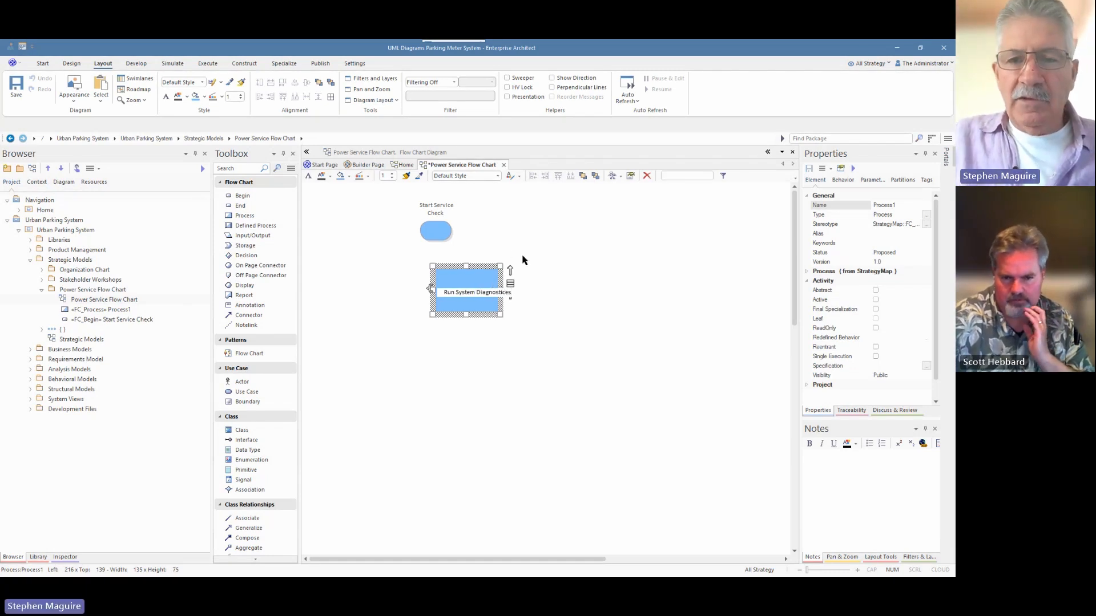
pyautogui.press('BackSpace')
pyautogui.press('BackSpace')
pyautogui.press('BackSpace')
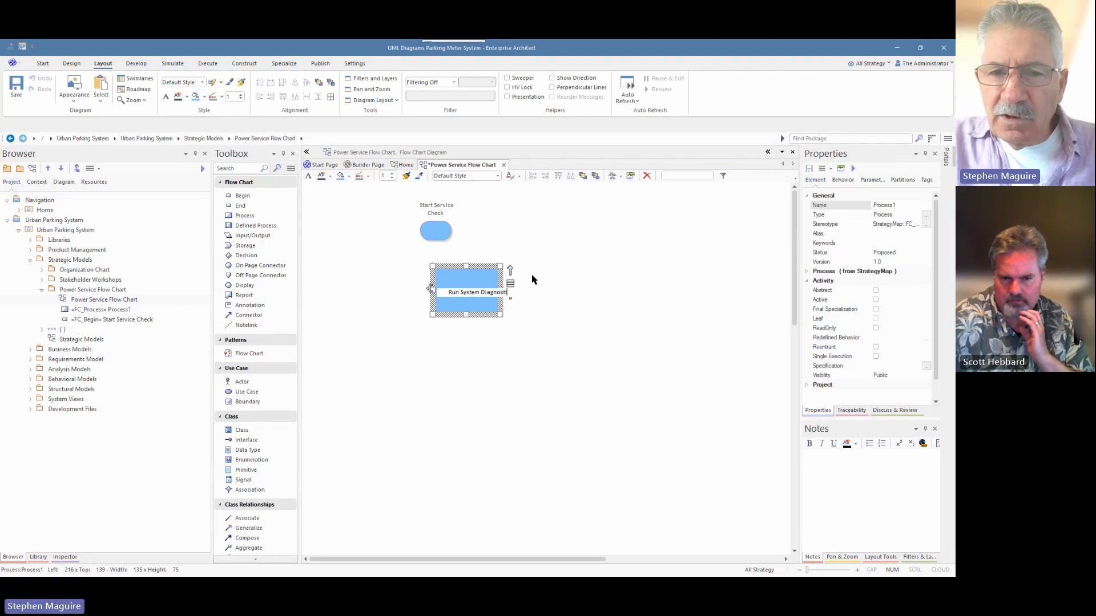
pyautogui.write('t')
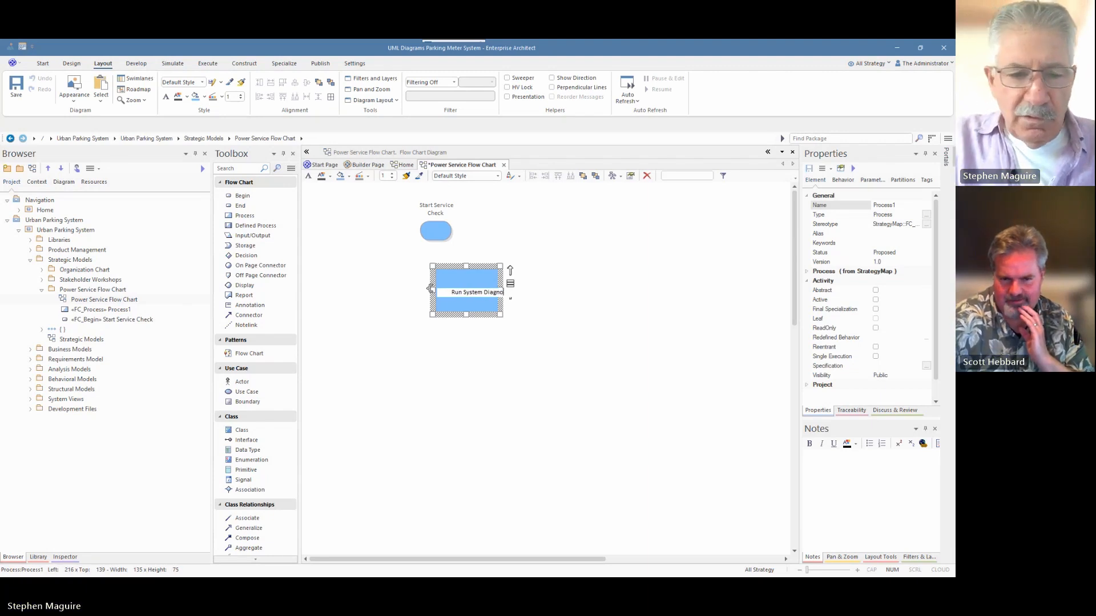
pyautogui.write('ics')
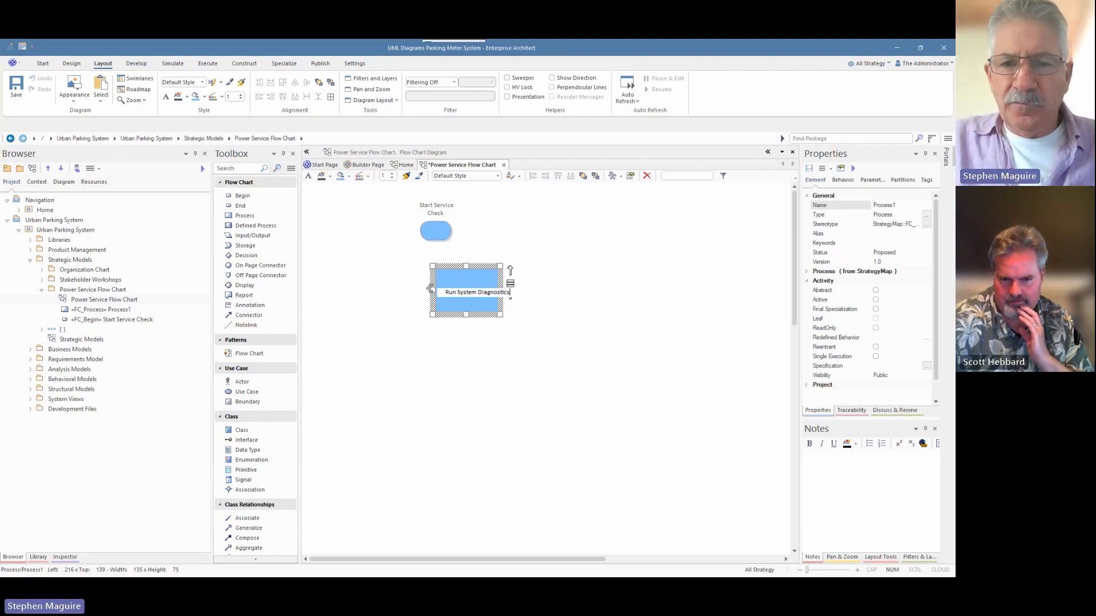
pyautogui.click(529, 267)
pyautogui.click(466, 291)
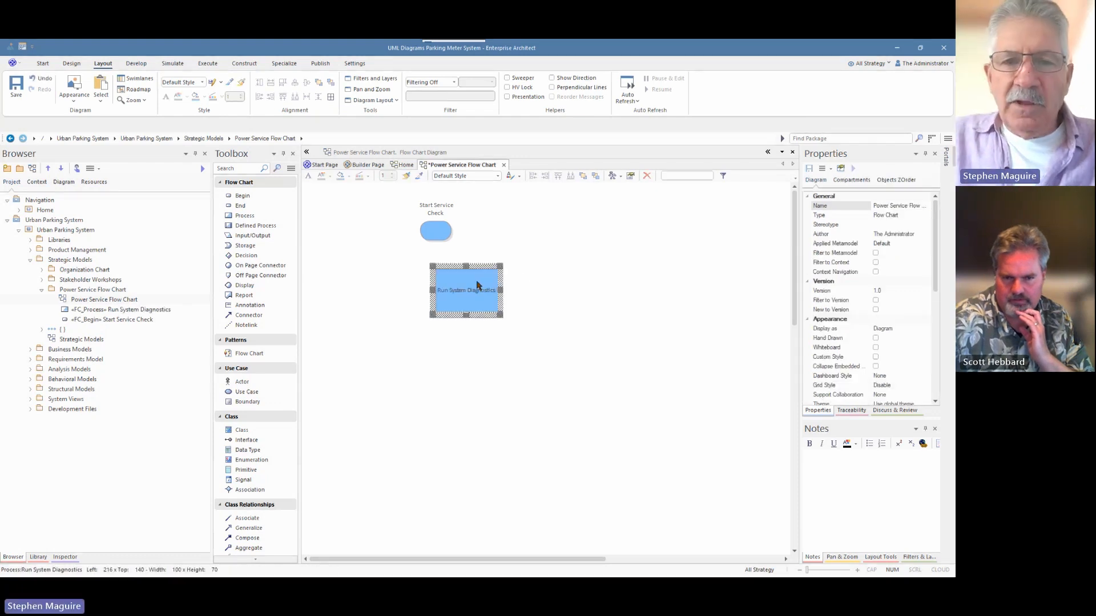
pyautogui.moveTo(466, 291); pyautogui.dragTo(429, 299)
# Step: Connect Start Service Check to Run System Diagnostics with a Flows to connector and shift the process slightly right beneath the start symbol
pyautogui.click(446, 237)
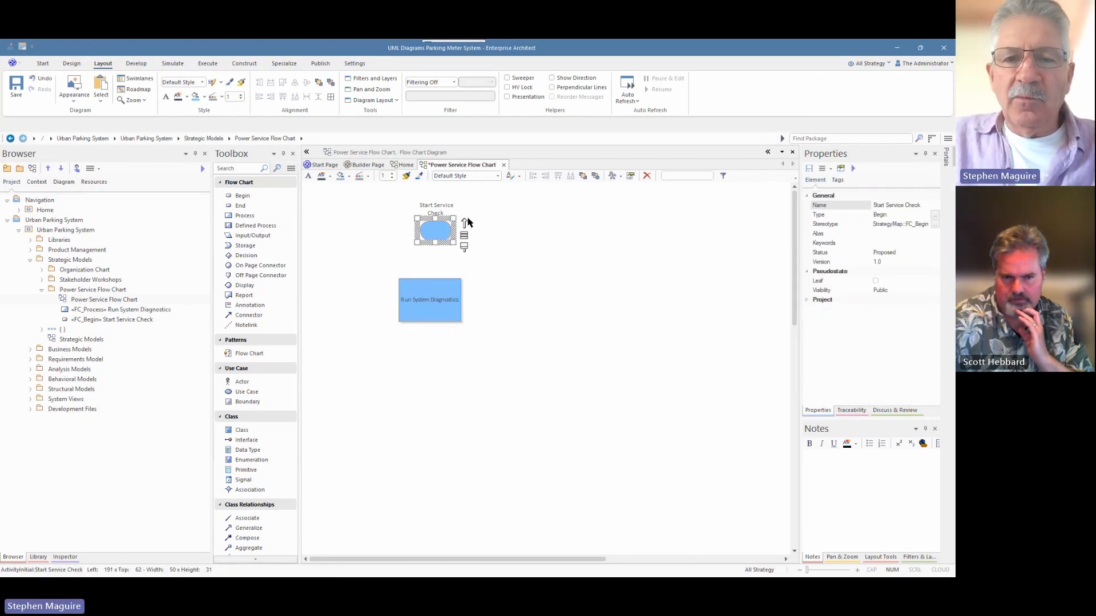
pyautogui.moveTo(465, 222); pyautogui.dragTo(435, 294)
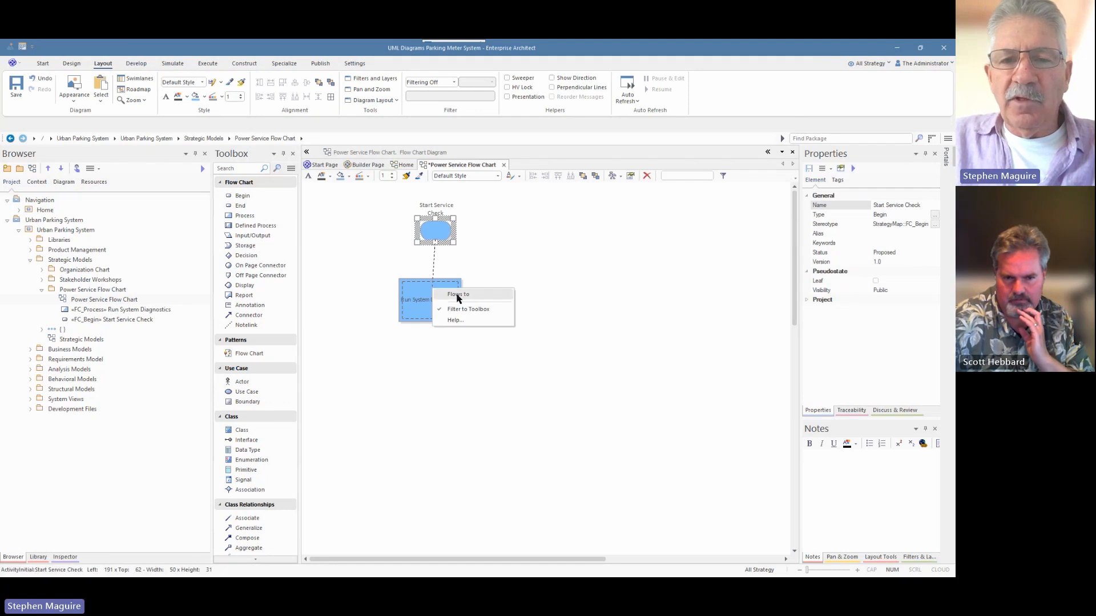
pyautogui.click(457, 294)
pyautogui.click(517, 270)
pyautogui.click(453, 298)
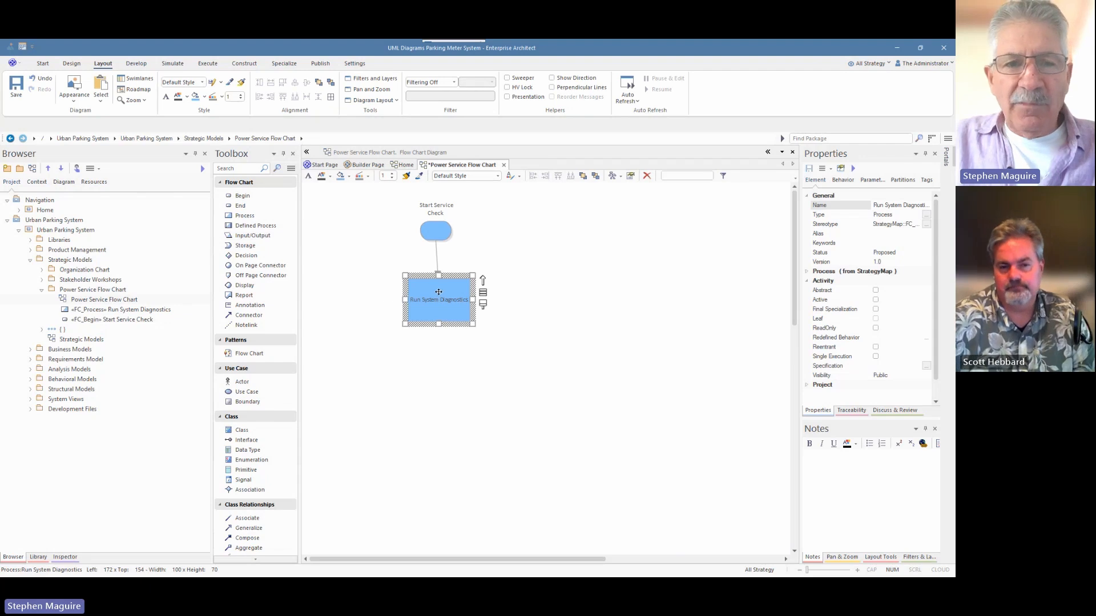
# Step: Add an Input/Output element named Service Schedule to the right of Run System Diagnostics
pyautogui.click(253, 235)
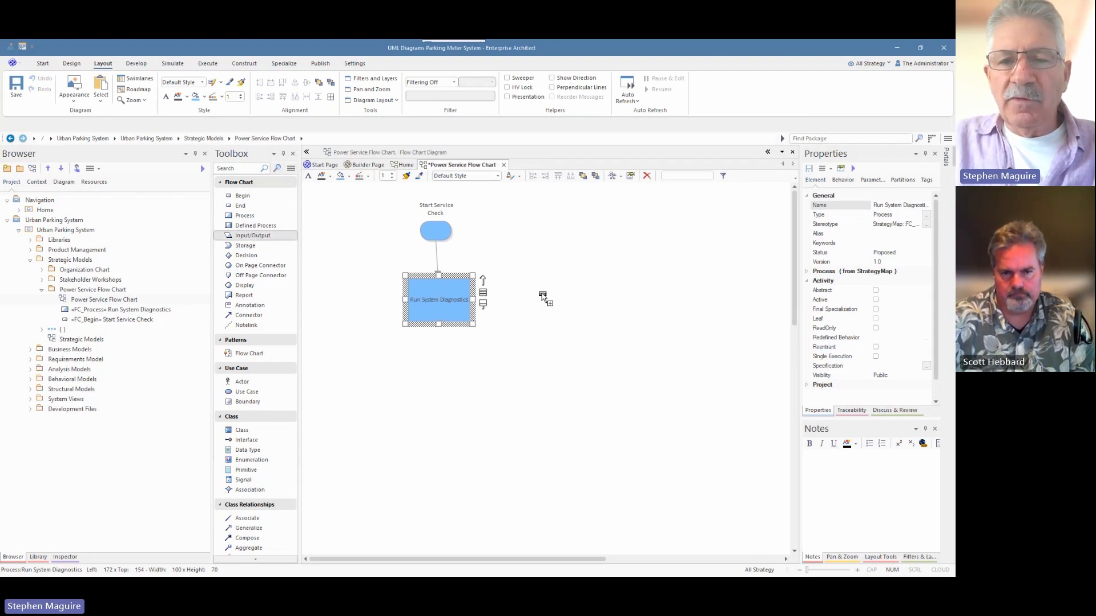
pyautogui.click(537, 289)
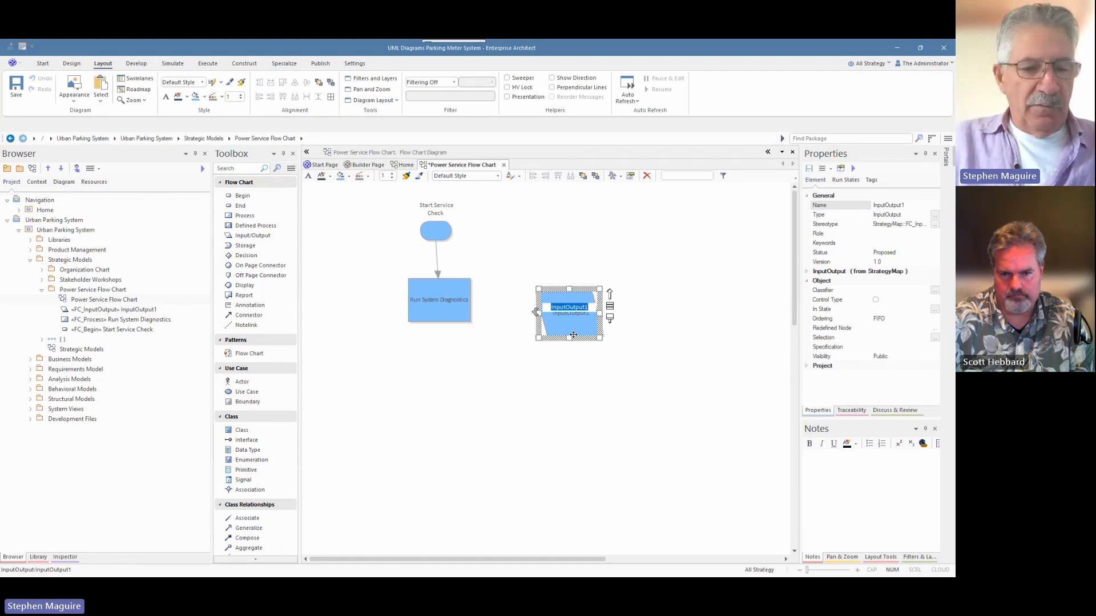
pyautogui.write('Ser')
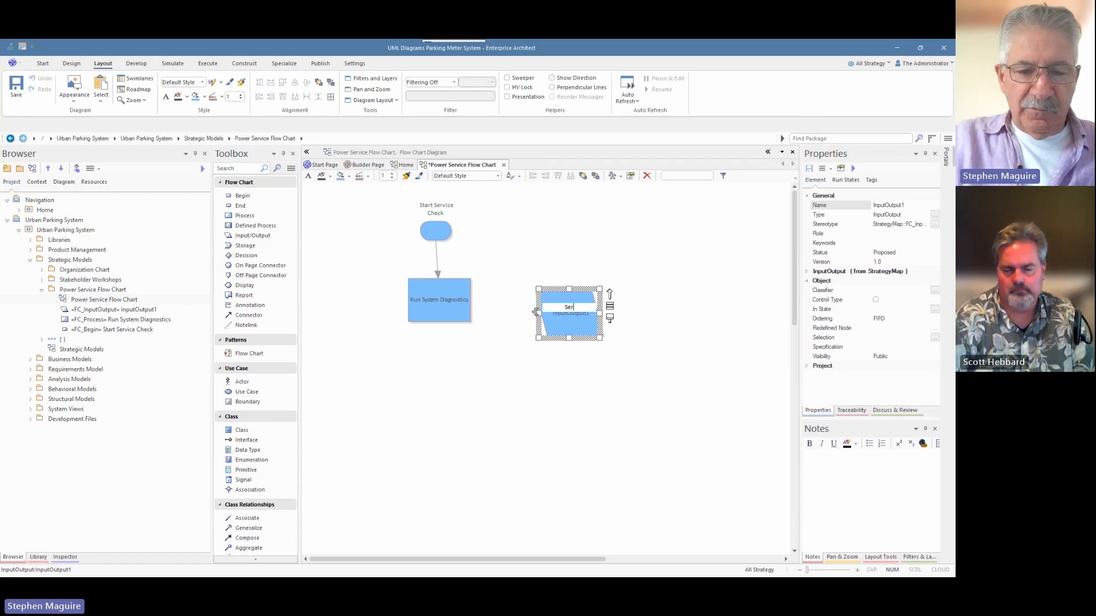
pyautogui.write('iv')
pyautogui.press('BackSpace')
pyautogui.press('BackSpace')
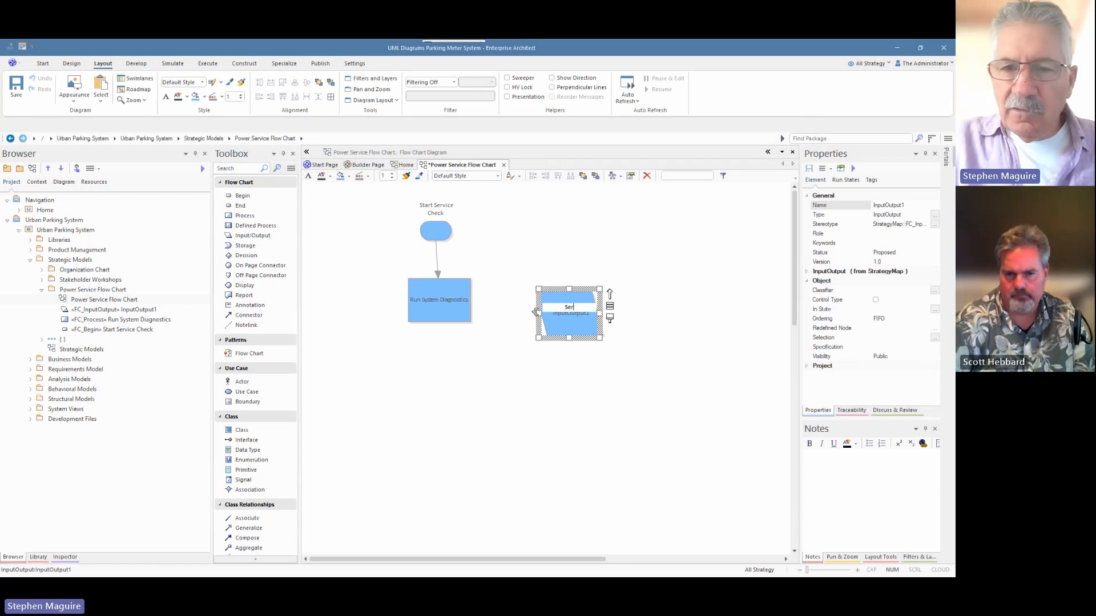
pyautogui.write('vice Schedule')
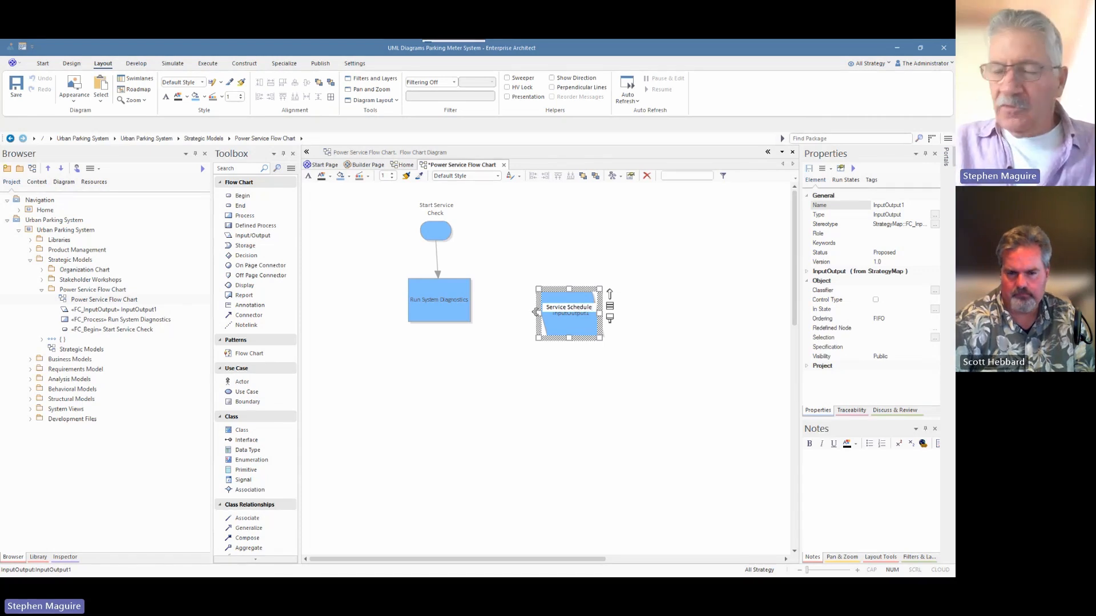
pyautogui.click(599, 274)
# Step: Connect Service Schedule to Run System Diagnostics with a Flows to connector and align Start Service Check directly above the process
pyautogui.moveTo(578, 315); pyautogui.dragTo(451, 302)
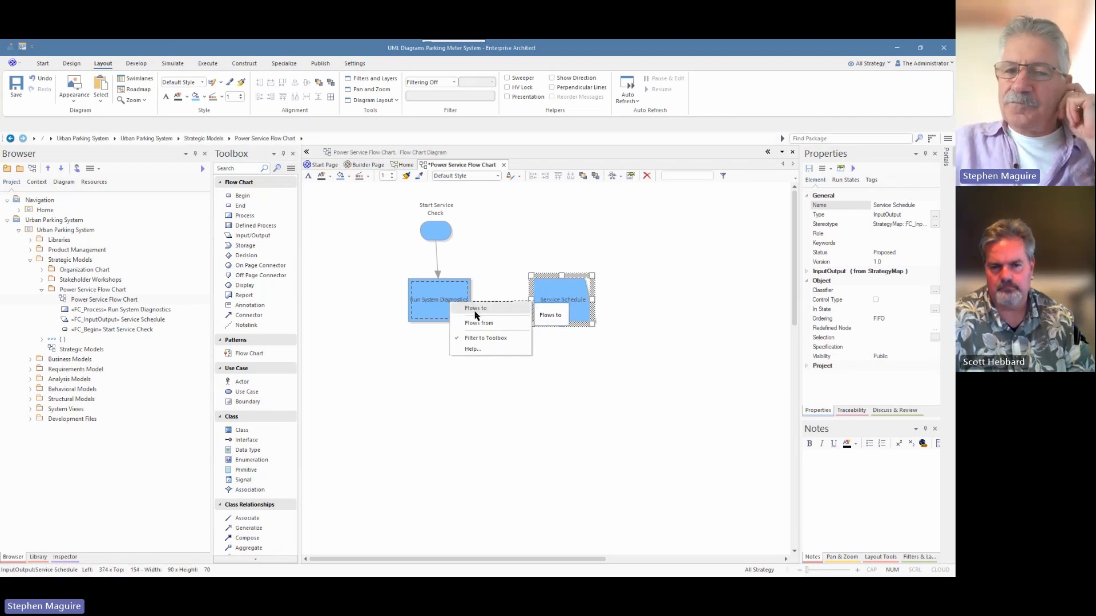
pyautogui.click(475, 312)
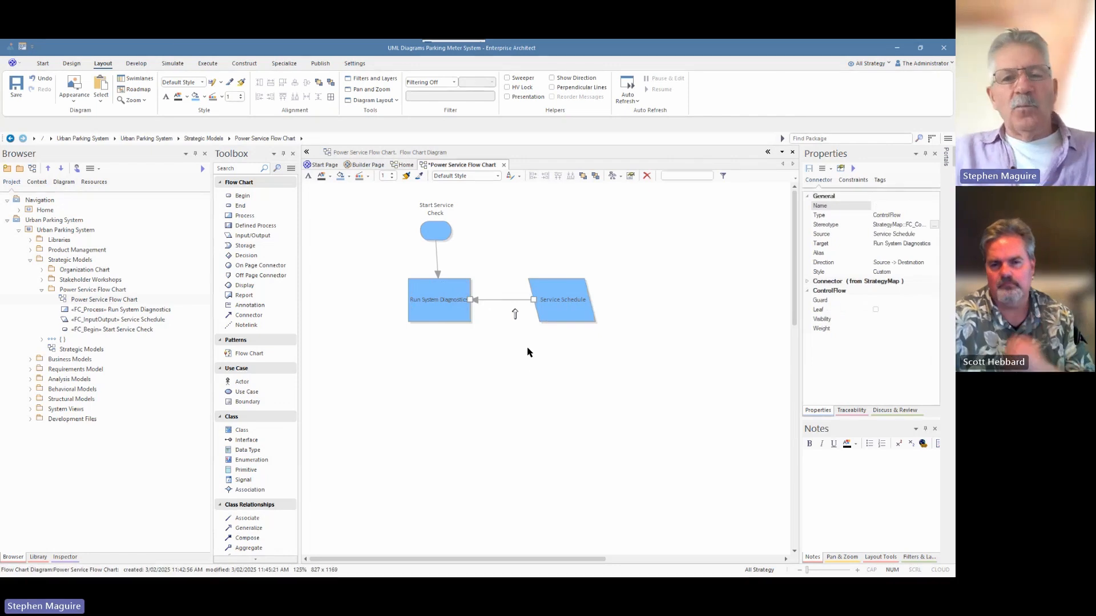
pyautogui.click(438, 233)
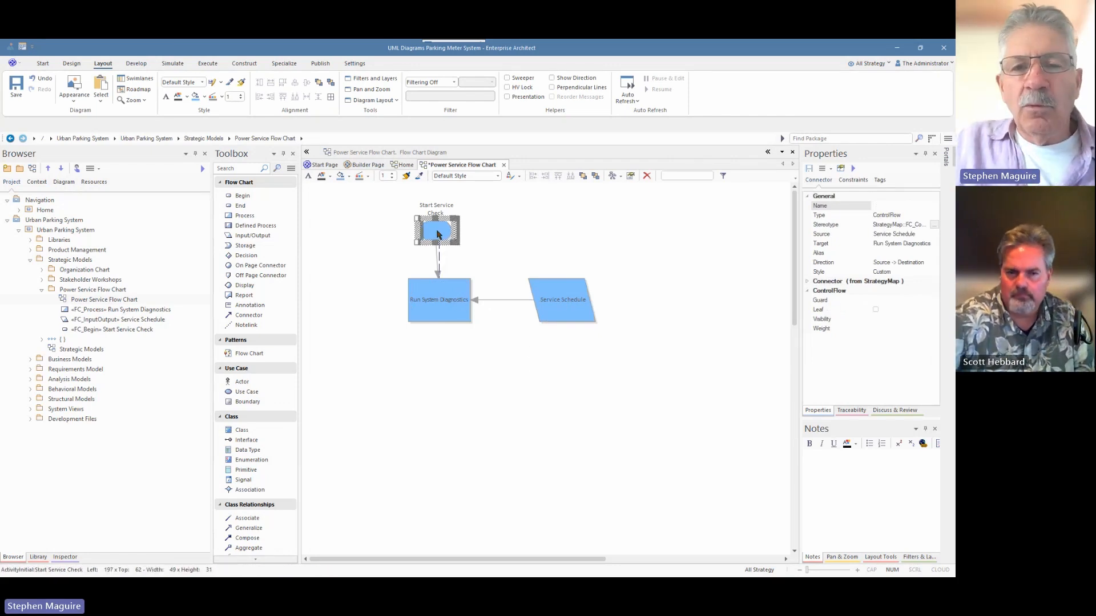
pyautogui.moveTo(437, 234); pyautogui.dragTo(440, 234)
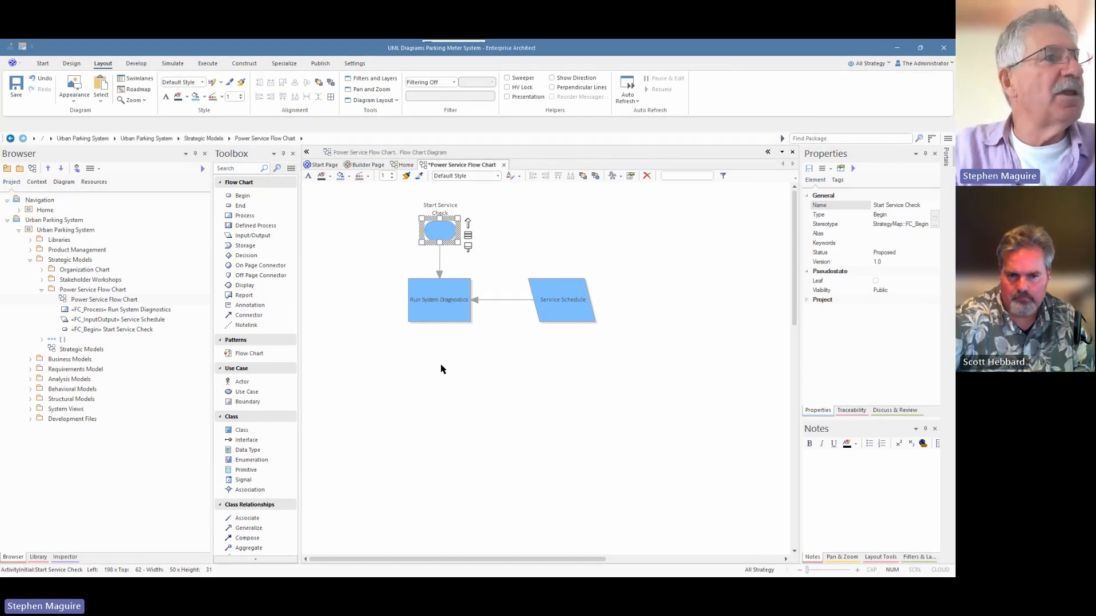
# Step: Create a Process named Check Power System that Run System Diagnostics flows to, and align it directly beneath that process
pyautogui.click(451, 292)
pyautogui.moveTo(484, 282); pyautogui.dragTo(438, 370)
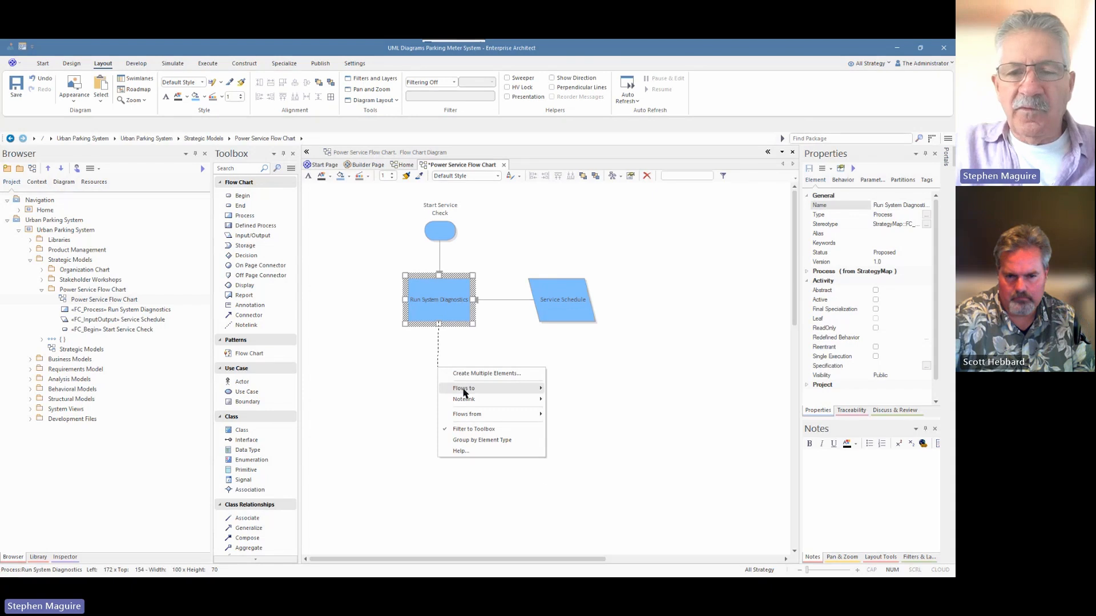
pyautogui.moveTo(533, 390)
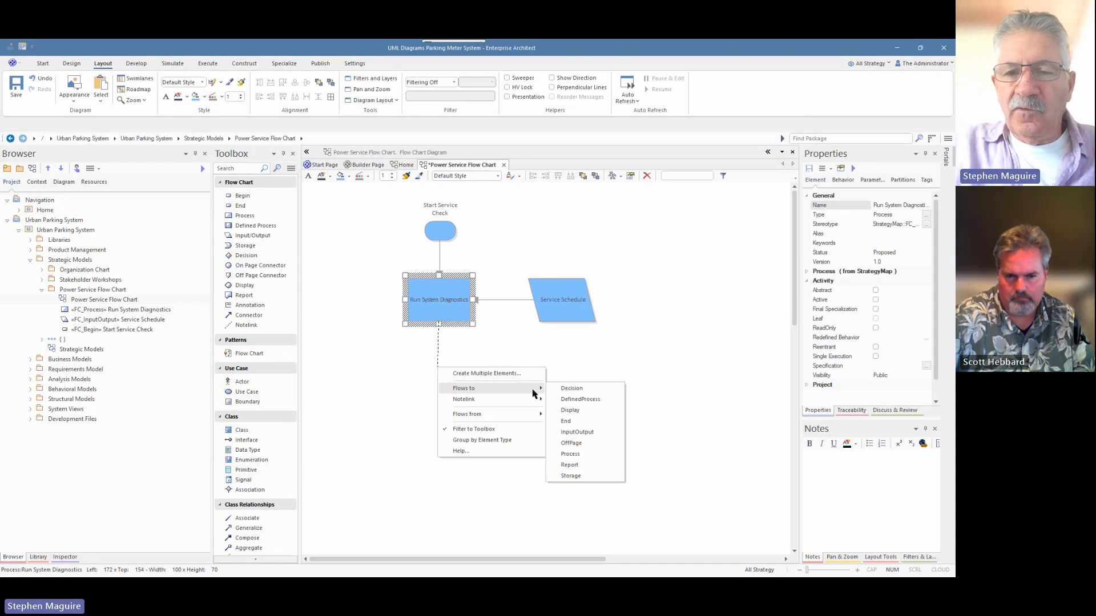
pyautogui.click(570, 453)
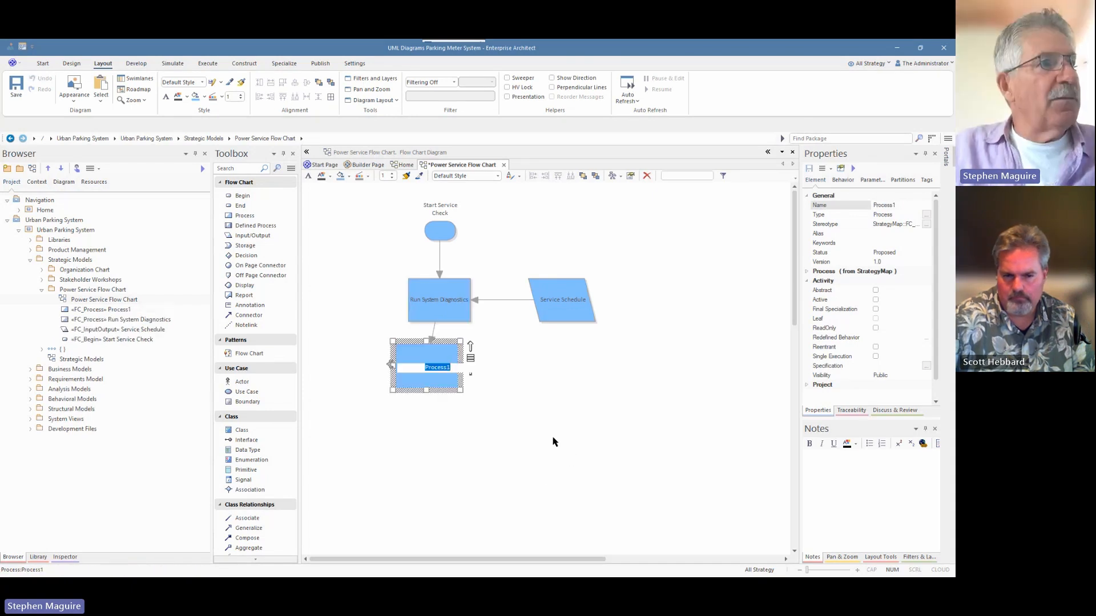
pyautogui.write('Ch')
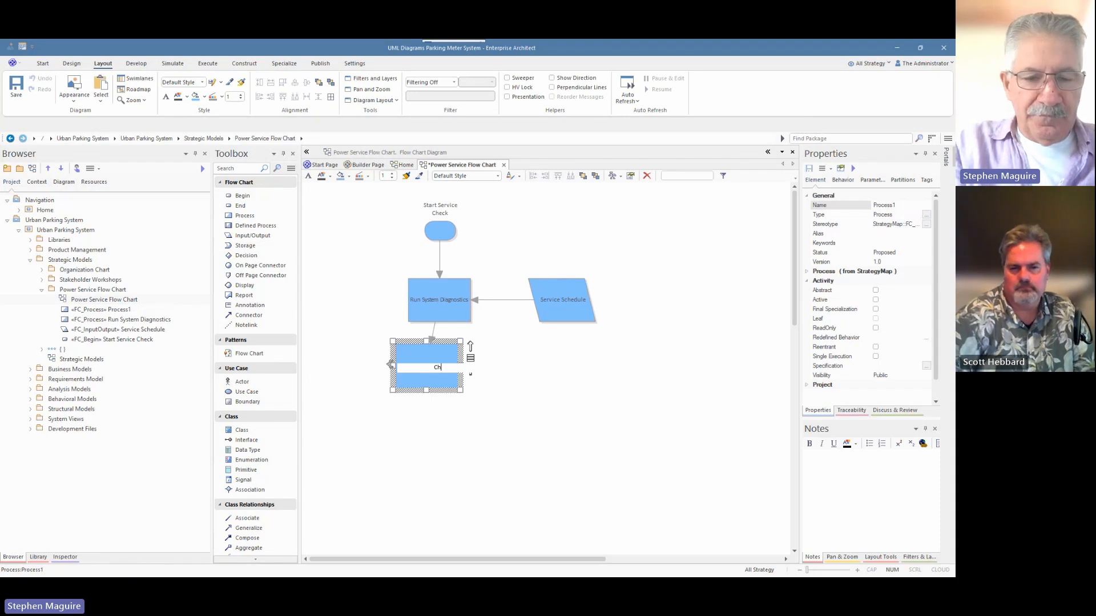
pyautogui.write('eck Power')
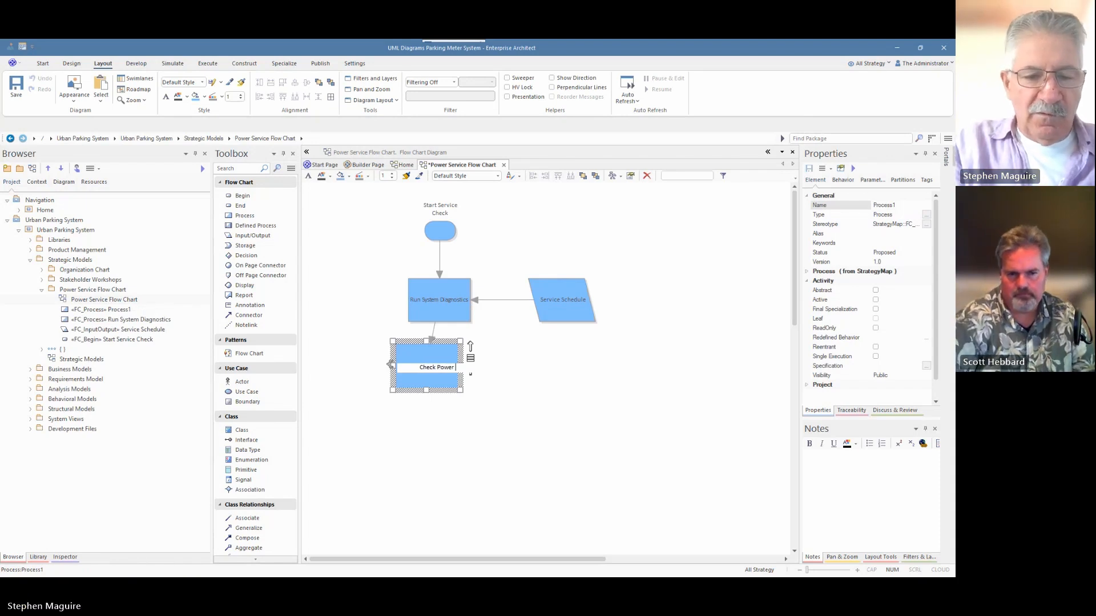
pyautogui.write(' System')
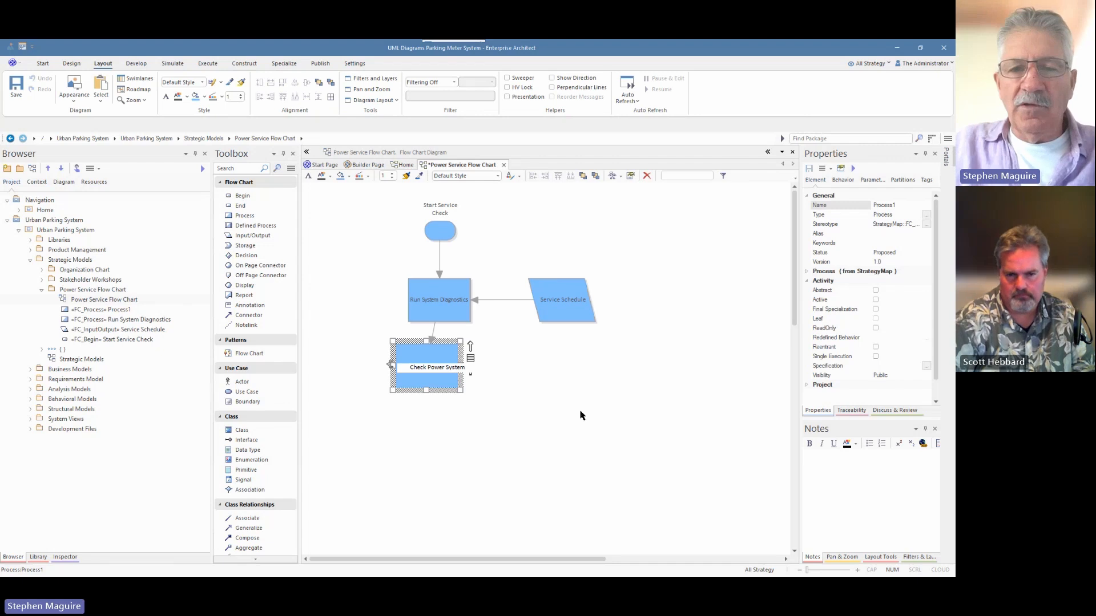
pyautogui.click(569, 398)
pyautogui.moveTo(423, 375); pyautogui.dragTo(438, 386)
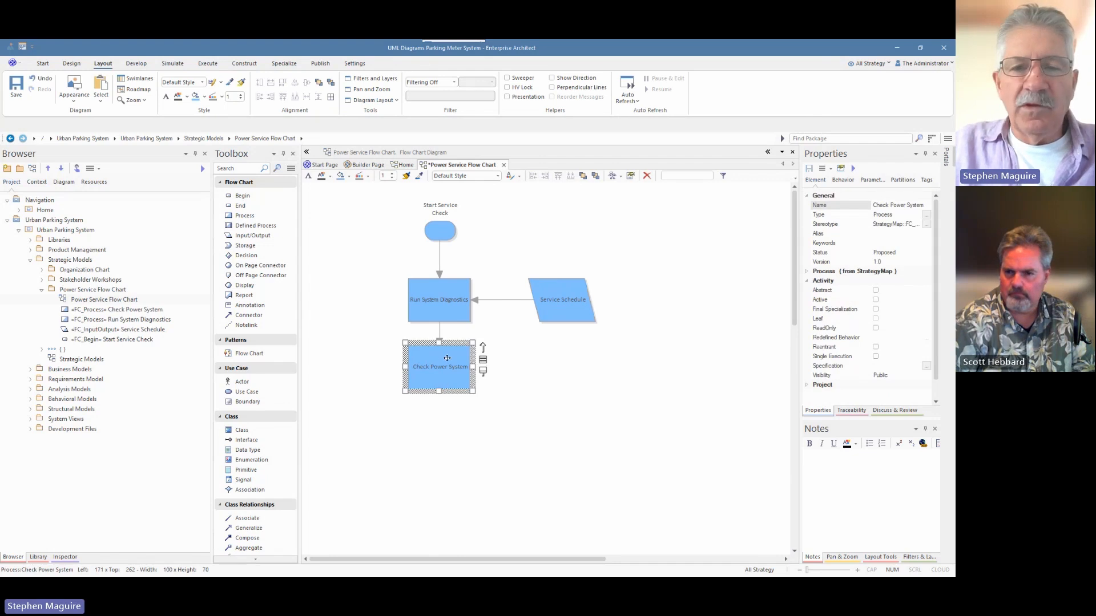
# Step: Add an Input/Output element named Power System Report and align it beside Check Power System, below Service Schedule
pyautogui.click(264, 236)
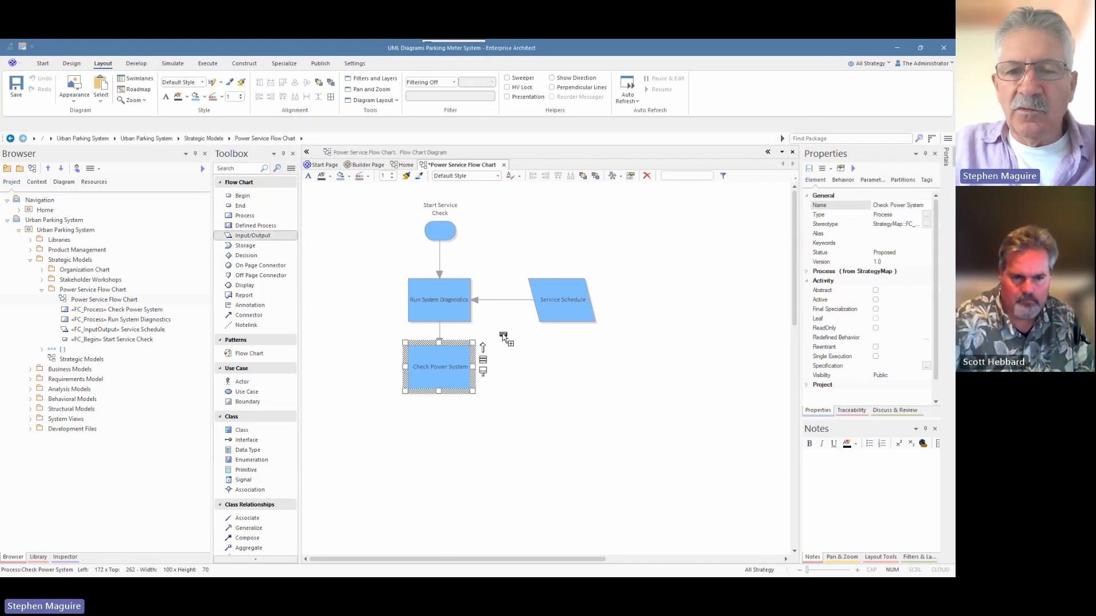
pyautogui.click(535, 361)
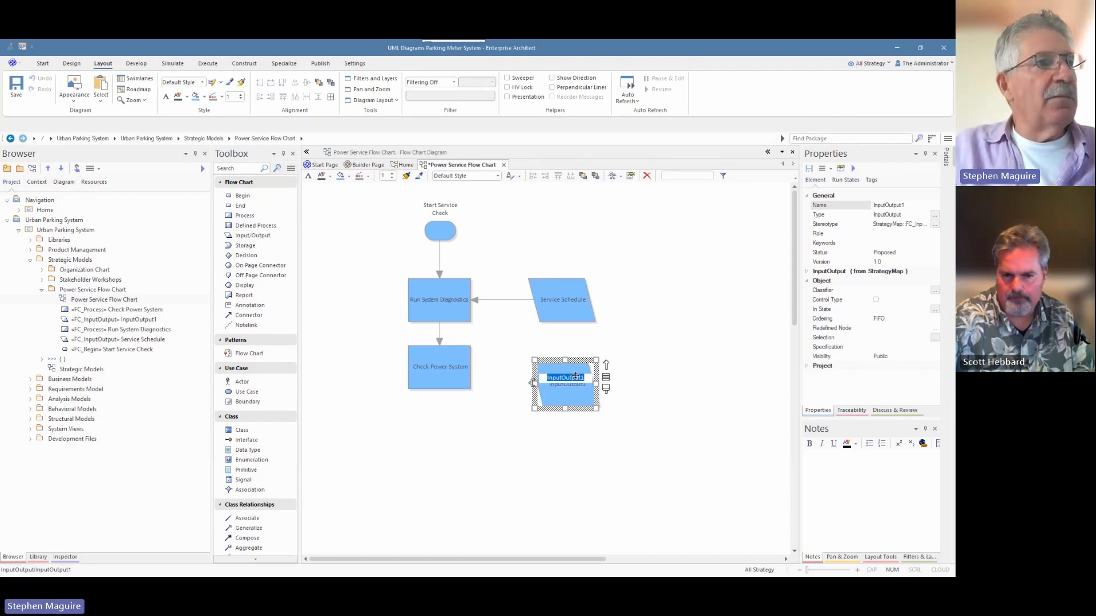
pyautogui.write('Powe')
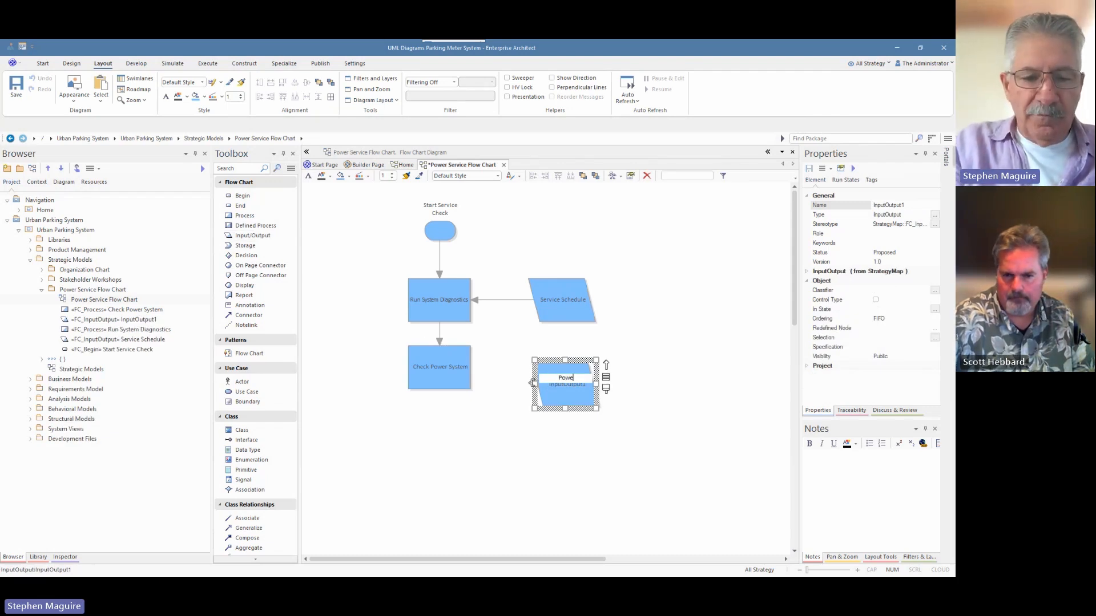
pyautogui.write('r System ')
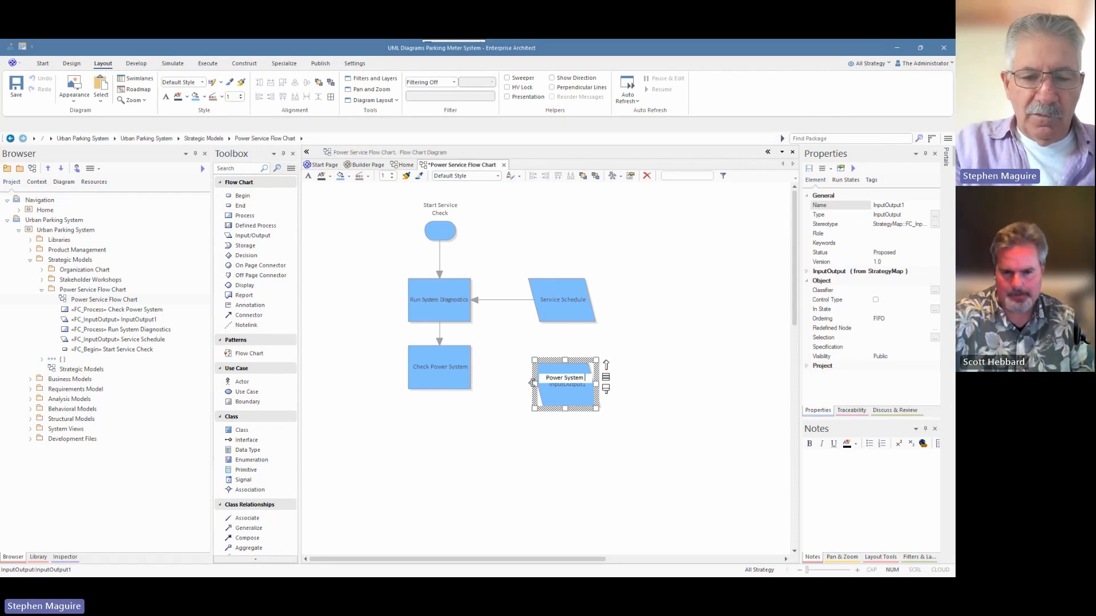
pyautogui.write('Report')
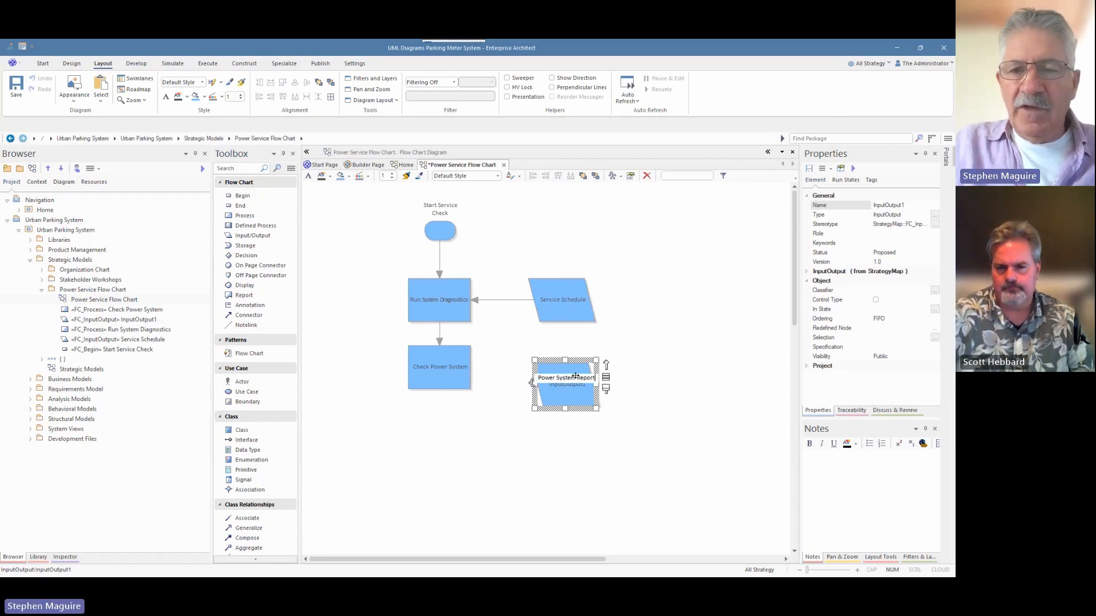
pyautogui.click(624, 344)
pyautogui.moveTo(565, 385); pyautogui.dragTo(561, 368)
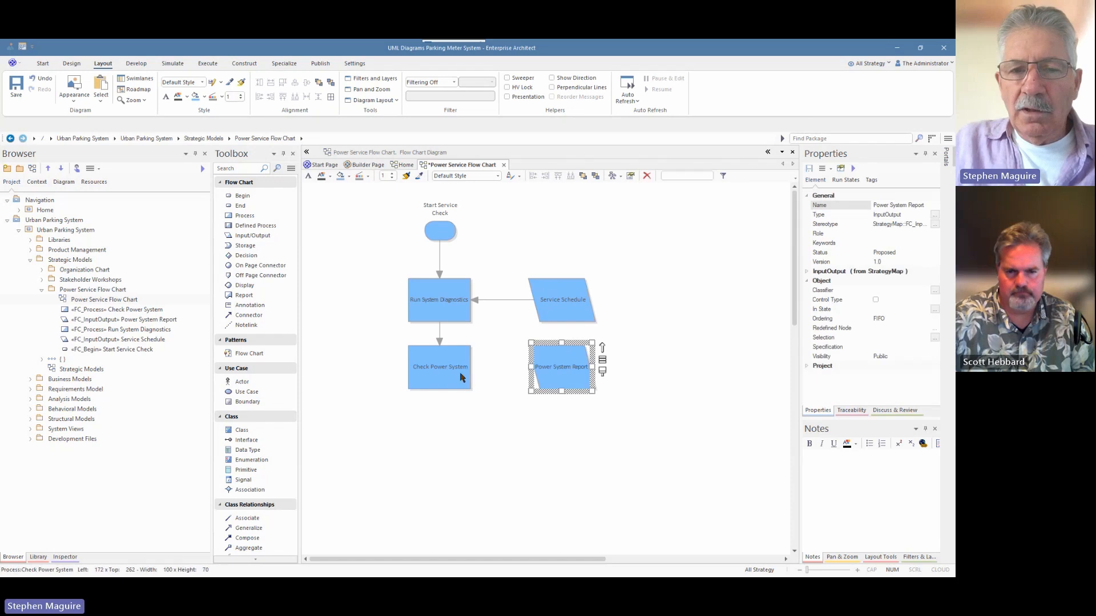
# Step: Connect Check Power System to Power System Report with a Flows to connector
pyautogui.click(460, 374)
pyautogui.moveTo(483, 347); pyautogui.dragTo(548, 367)
pyautogui.click(451, 333)
pyautogui.click(465, 354)
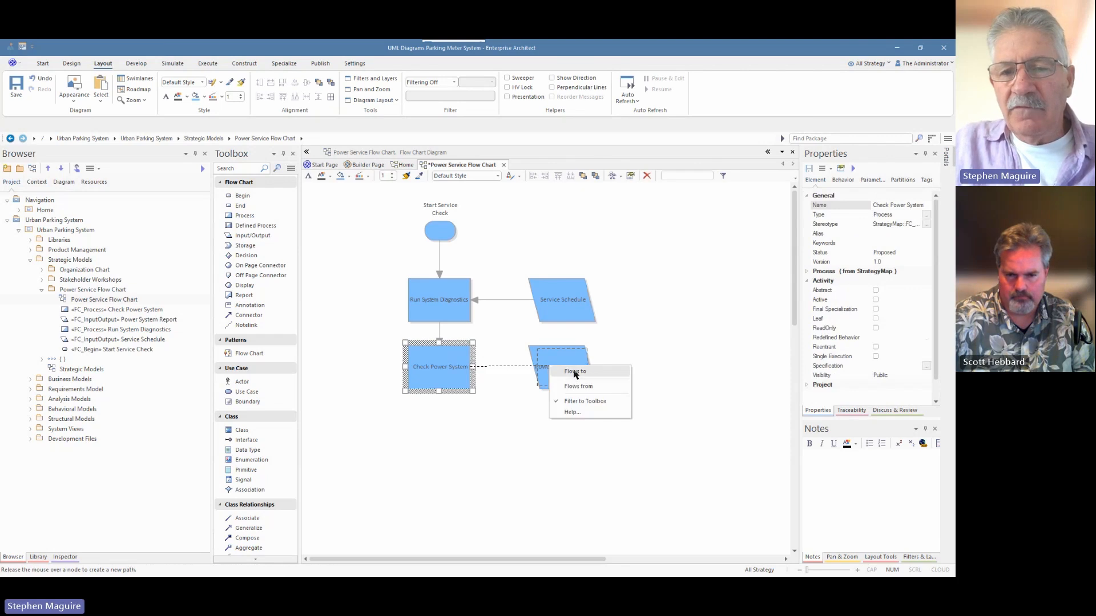
pyautogui.click(567, 385)
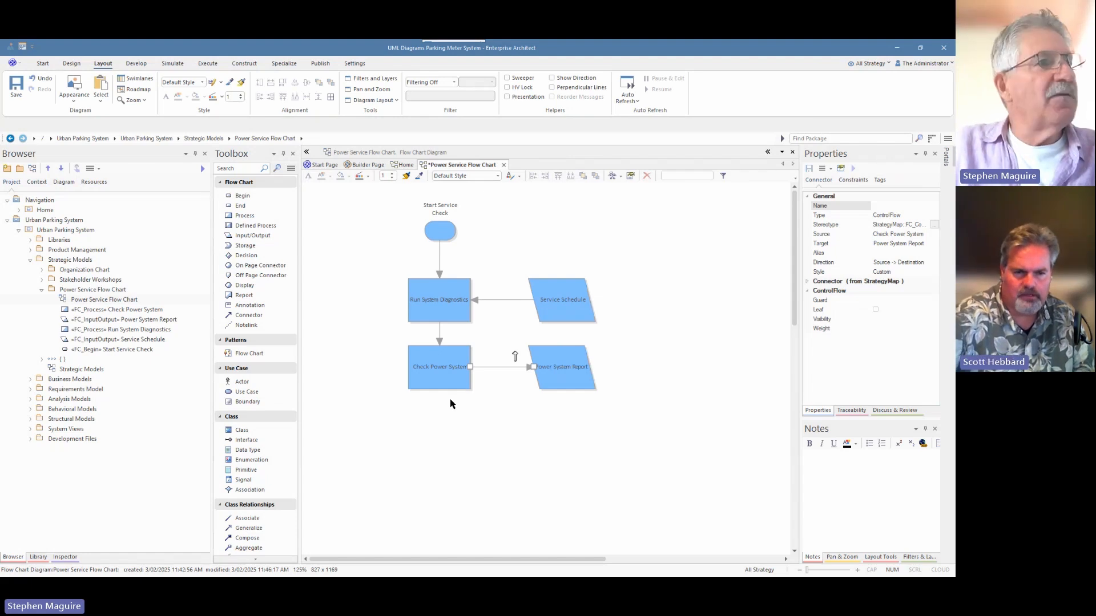
pyautogui.click(433, 385)
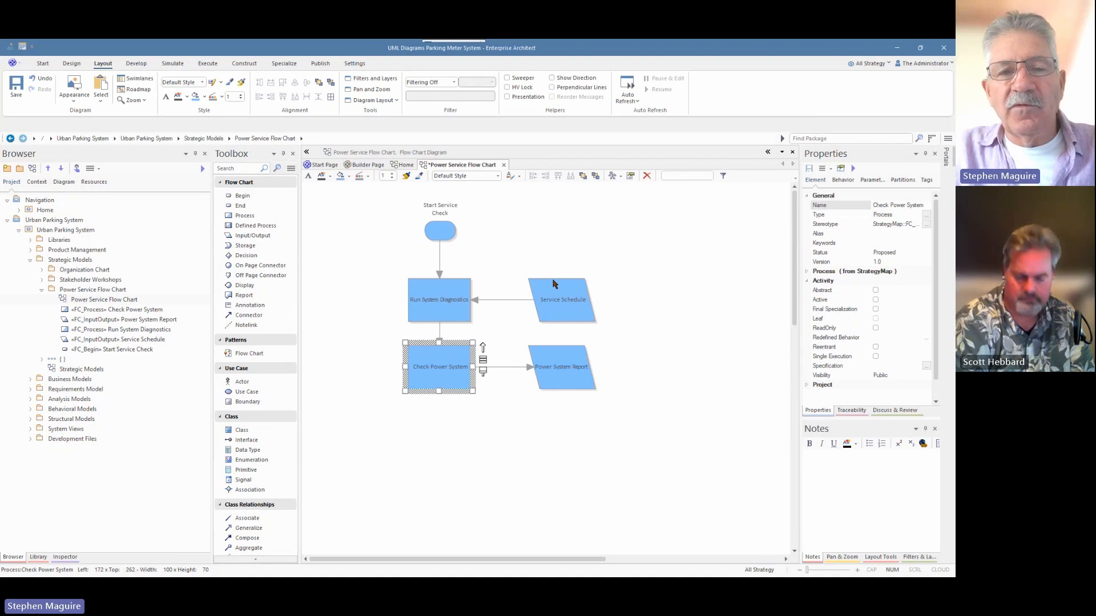
# Step: Add a Note beside Service Schedule reading "This is available as an online service" and move it closer to that element
pyautogui.scroll(-6, 256, 423)
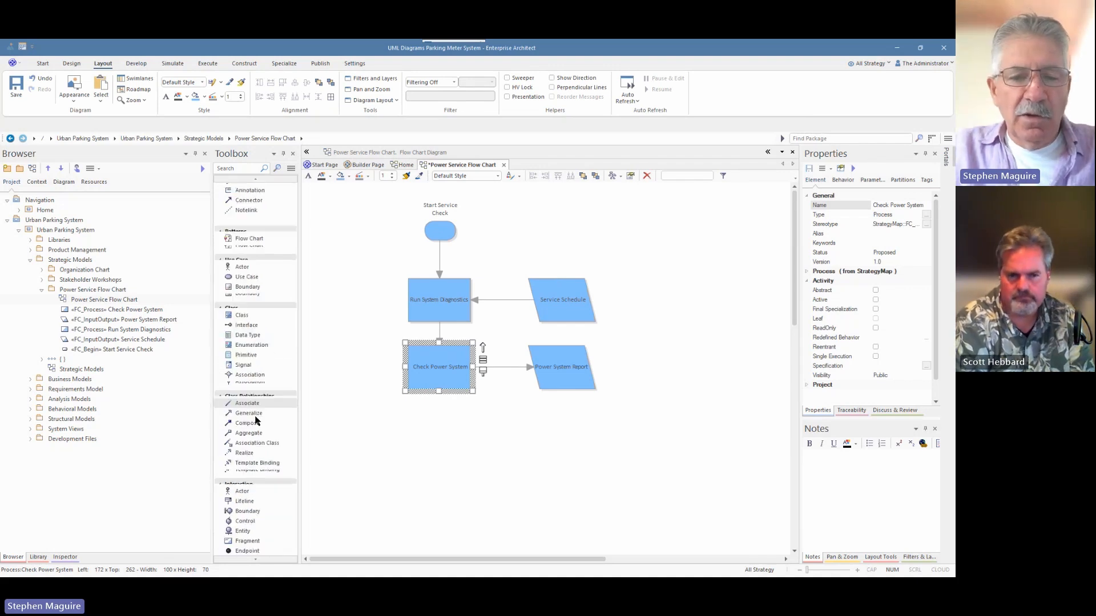
pyautogui.scroll(-4, 260, 425)
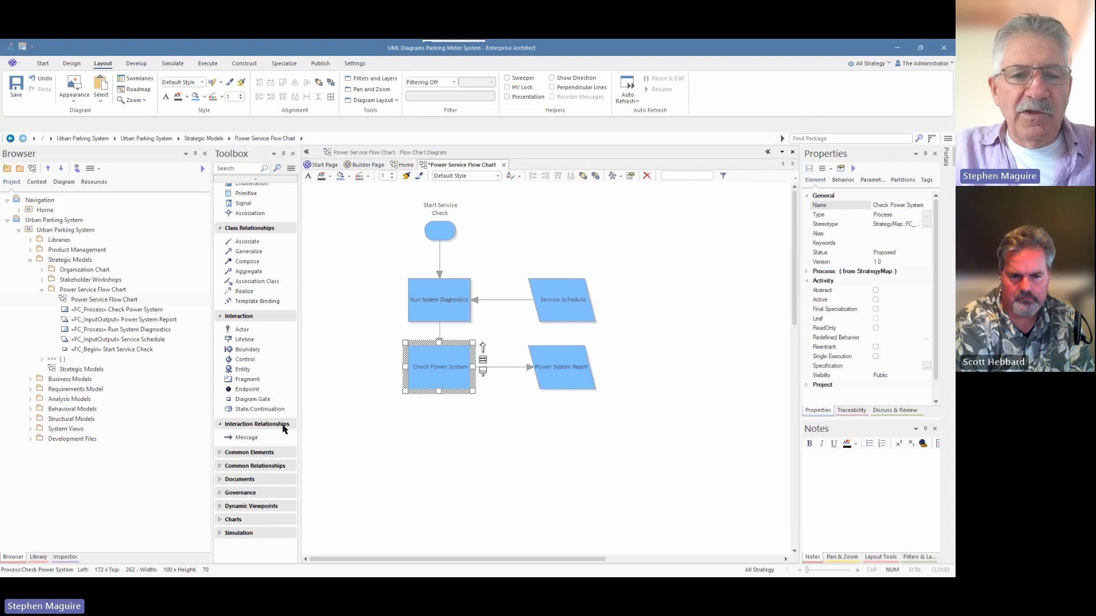
pyautogui.click(220, 453)
pyautogui.click(241, 466)
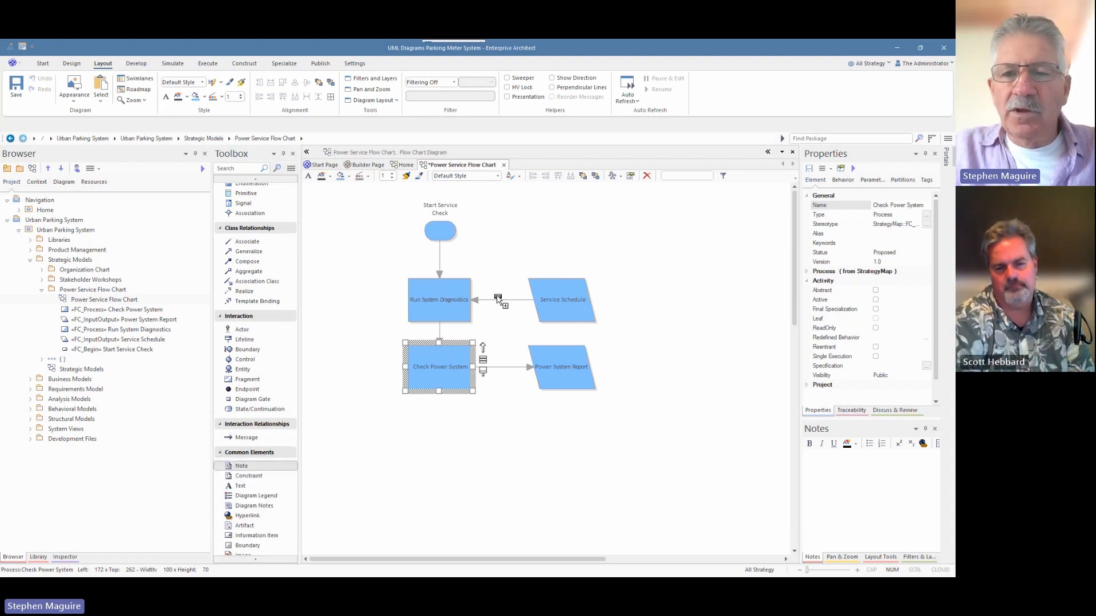
pyautogui.click(668, 288)
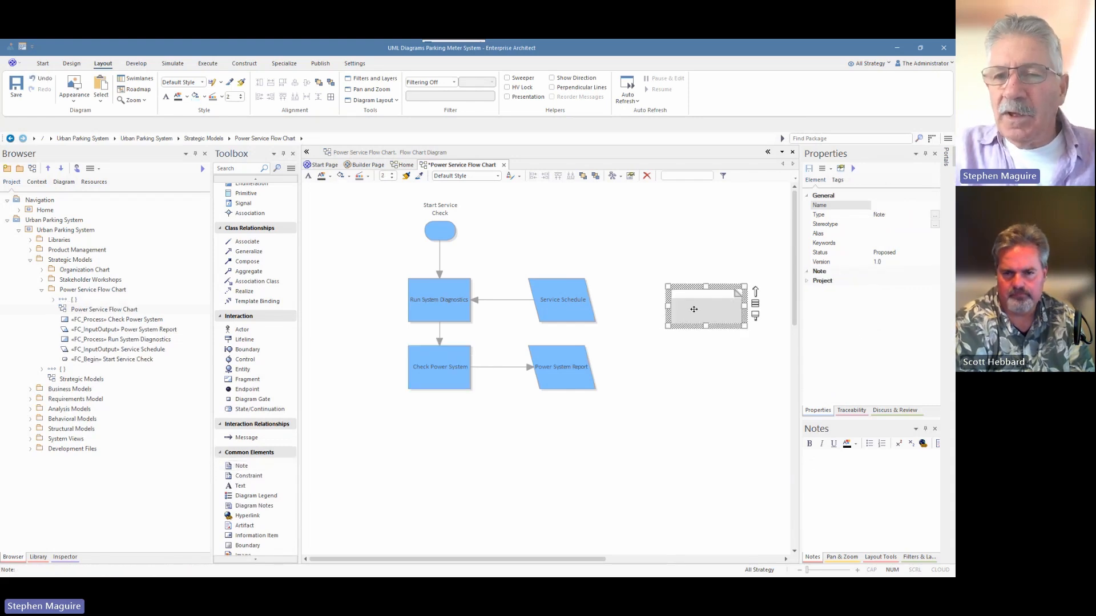
pyautogui.write('This')
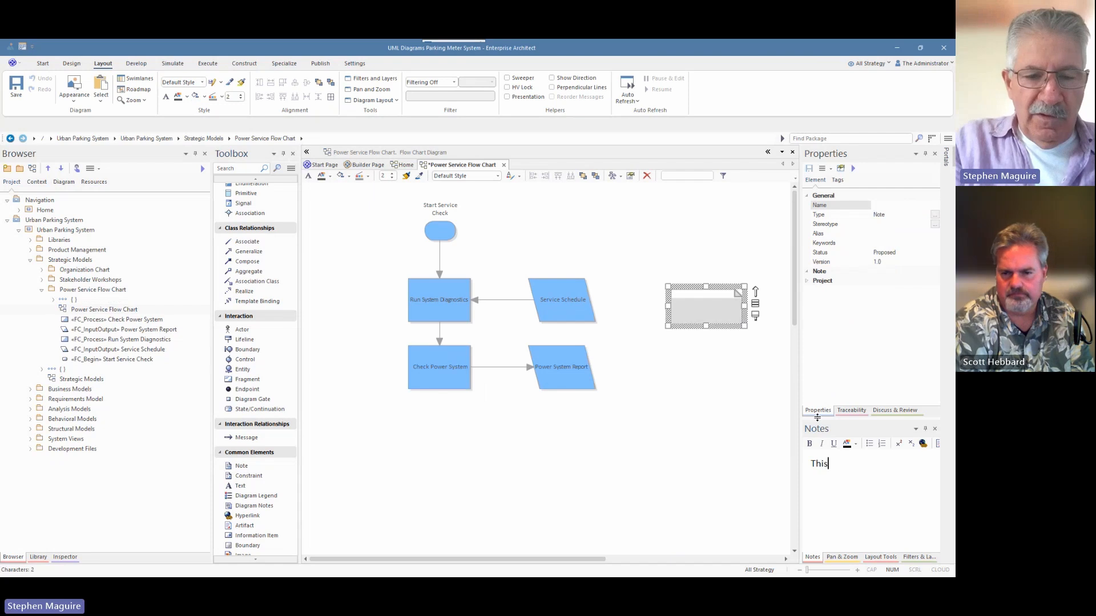
pyautogui.write(' is available as')
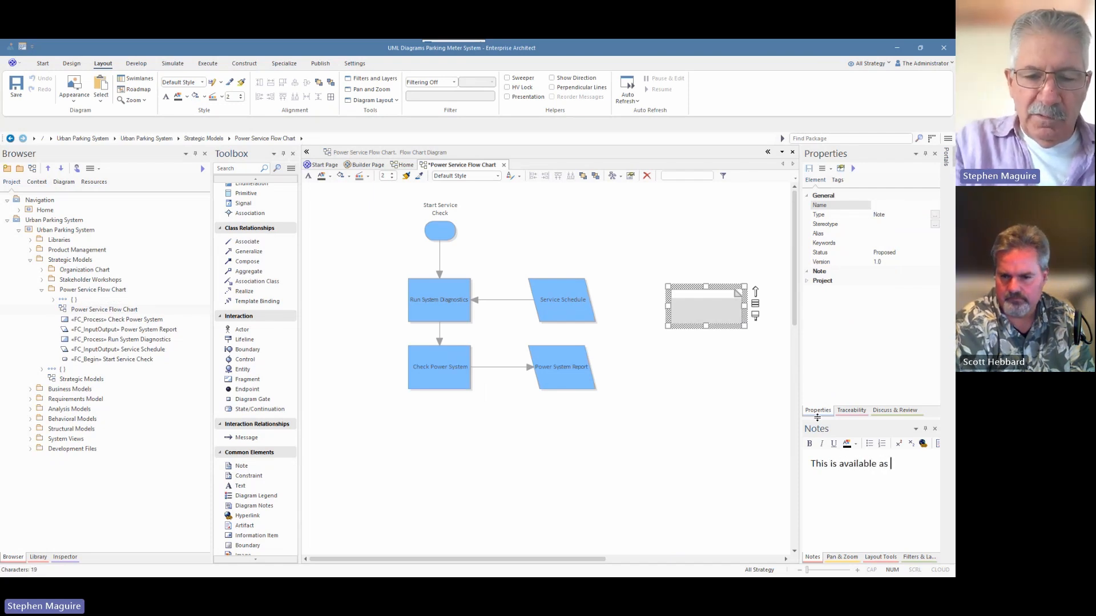
pyautogui.write(' an online')
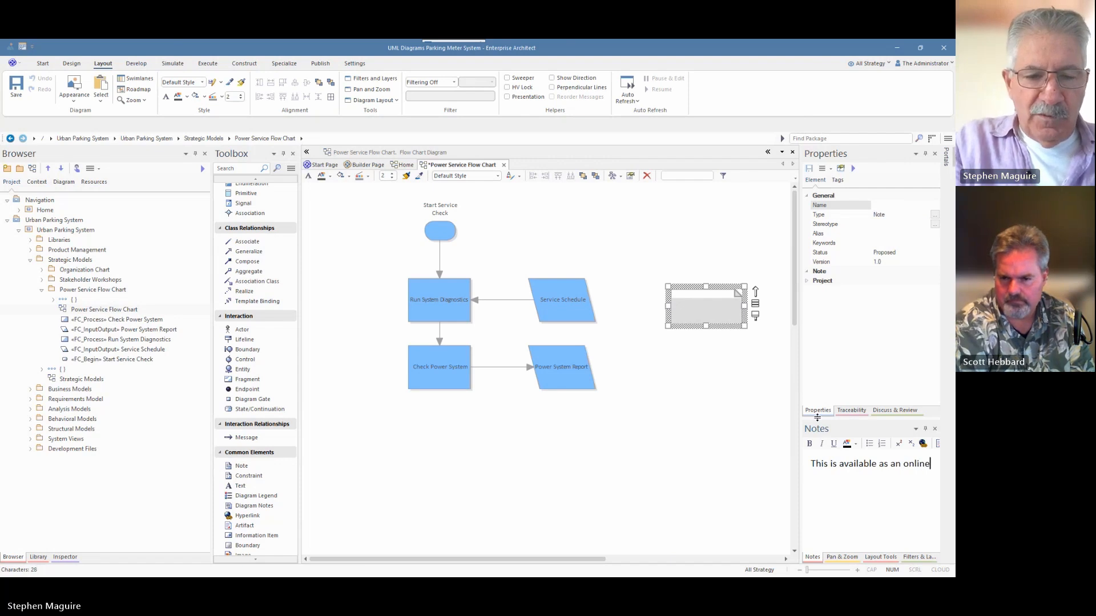
pyautogui.write(' service')
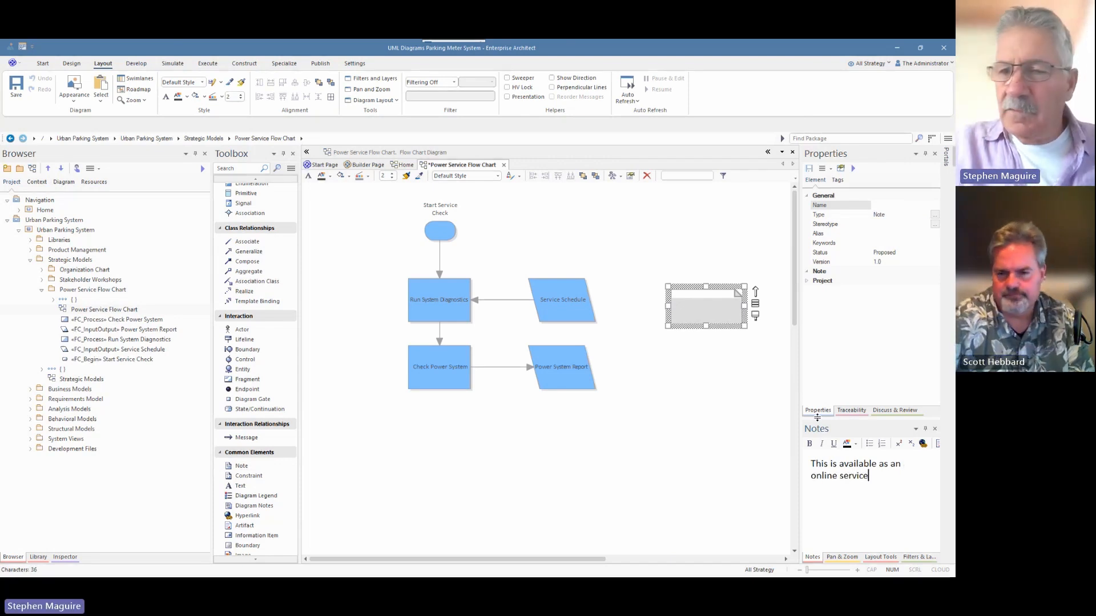
pyautogui.click(703, 409)
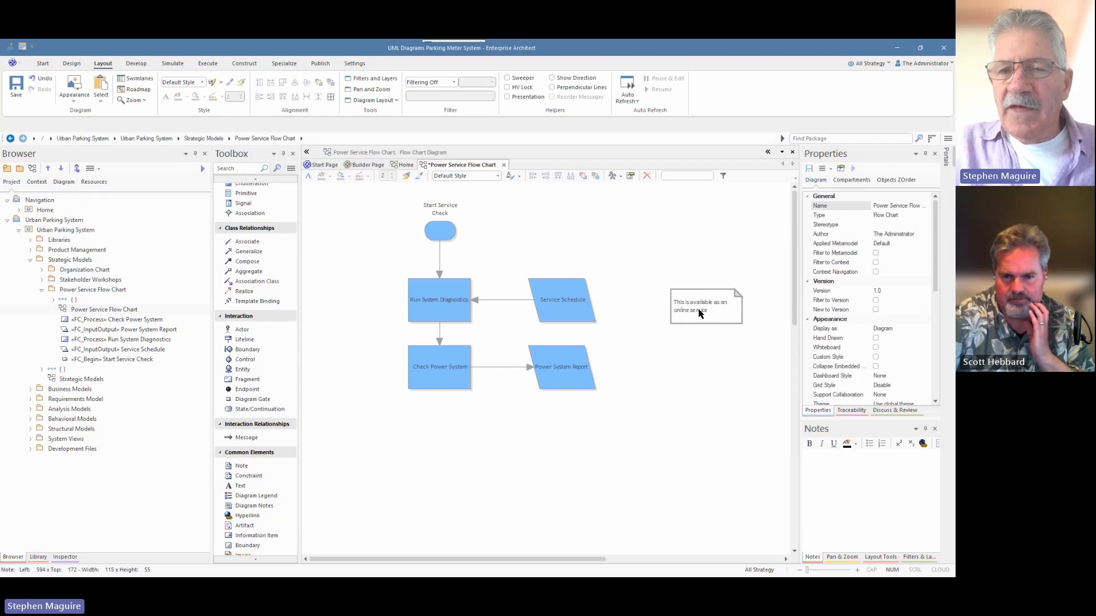
pyautogui.moveTo(699, 311); pyautogui.dragTo(682, 304)
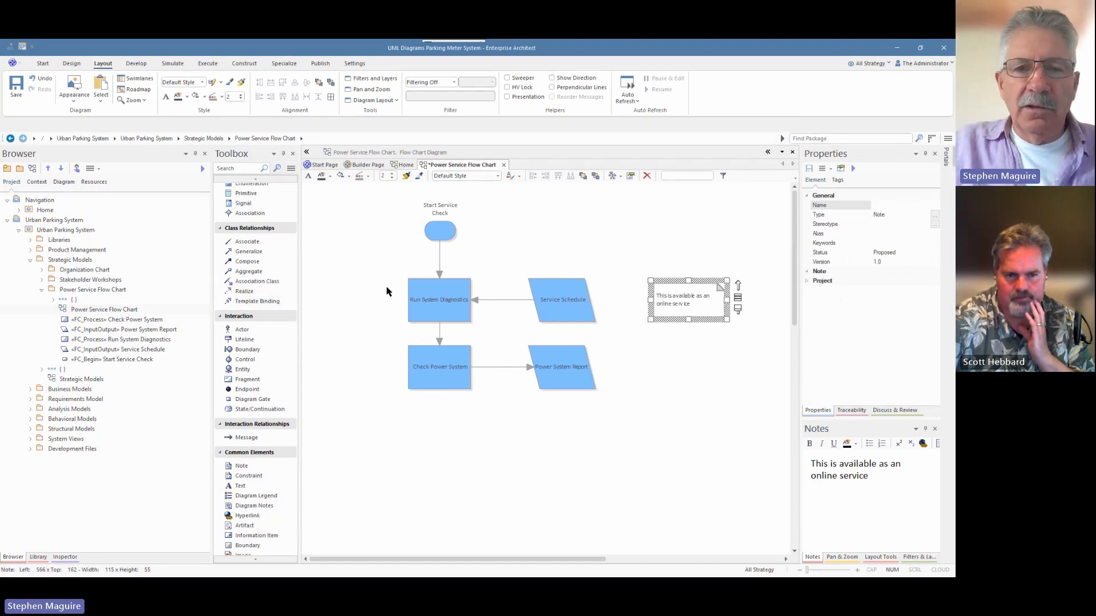
# Step: Link Service Schedule to the note with a Notelink connector and nudge the note slightly toward Service Schedule
pyautogui.scroll(3, 265, 284)
pyautogui.scroll(9, 264, 283)
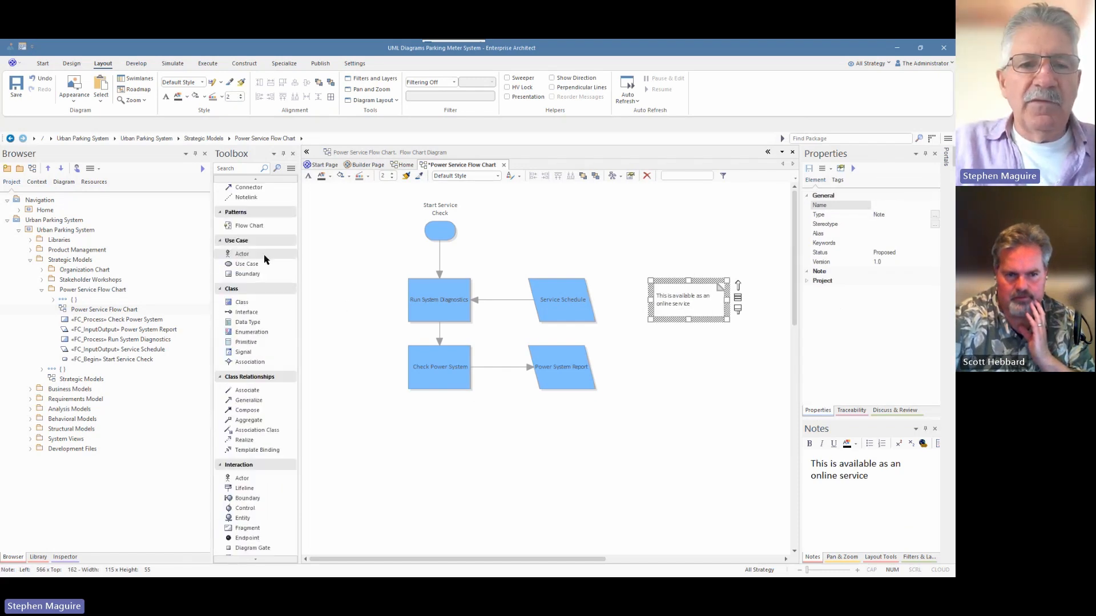
pyautogui.click(246, 309)
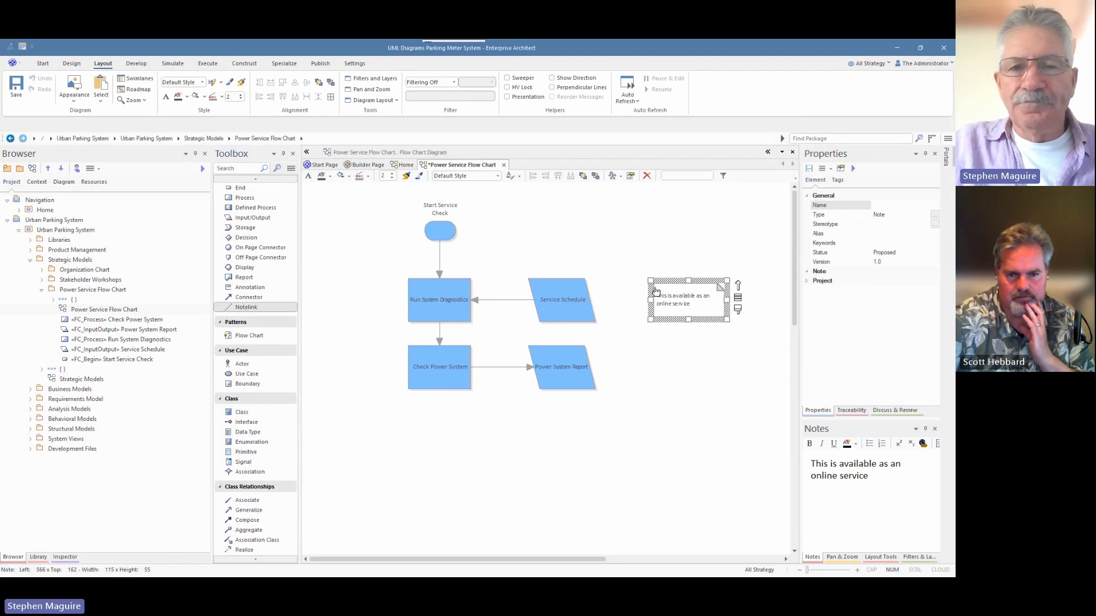
pyautogui.moveTo(573, 303); pyautogui.dragTo(676, 302)
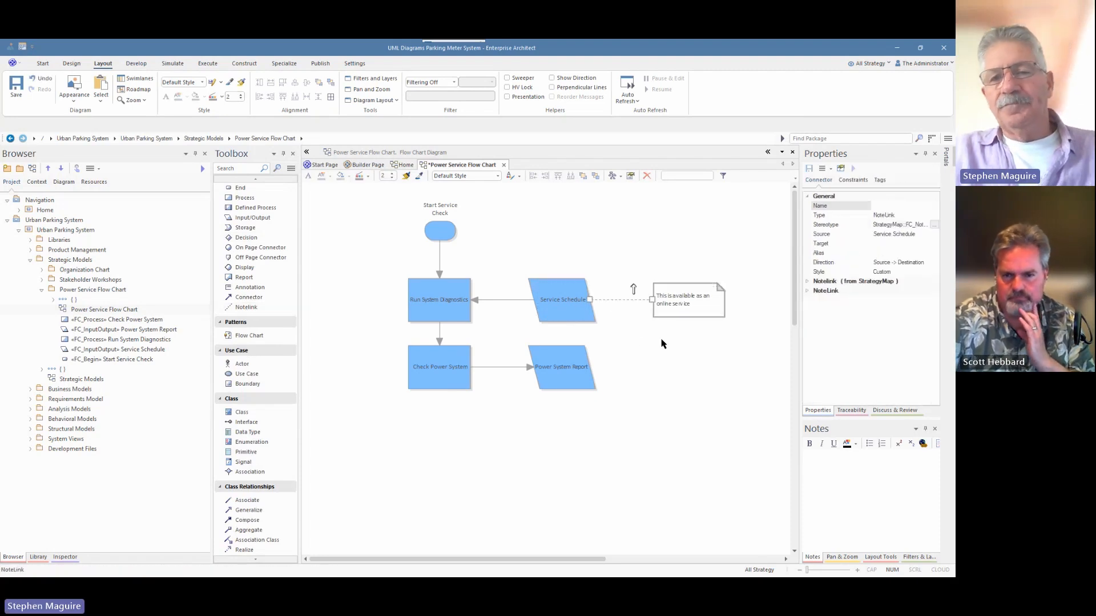
pyautogui.click(698, 300)
pyautogui.click(690, 306)
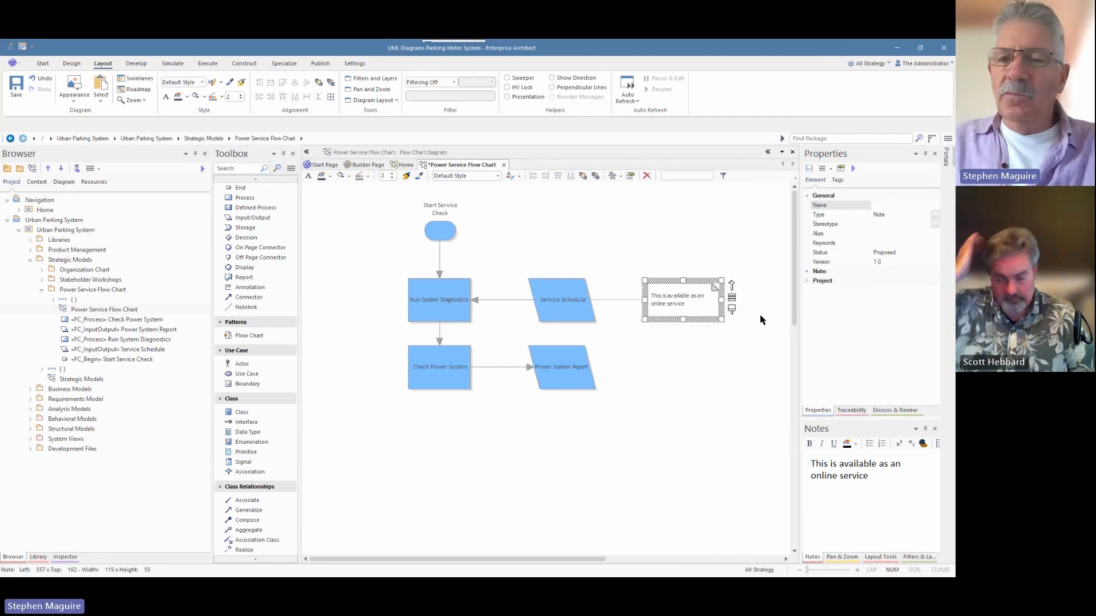
# Step: Fill the note with yellow and set its appearance style to Paper Clip
pyautogui.click(204, 97)
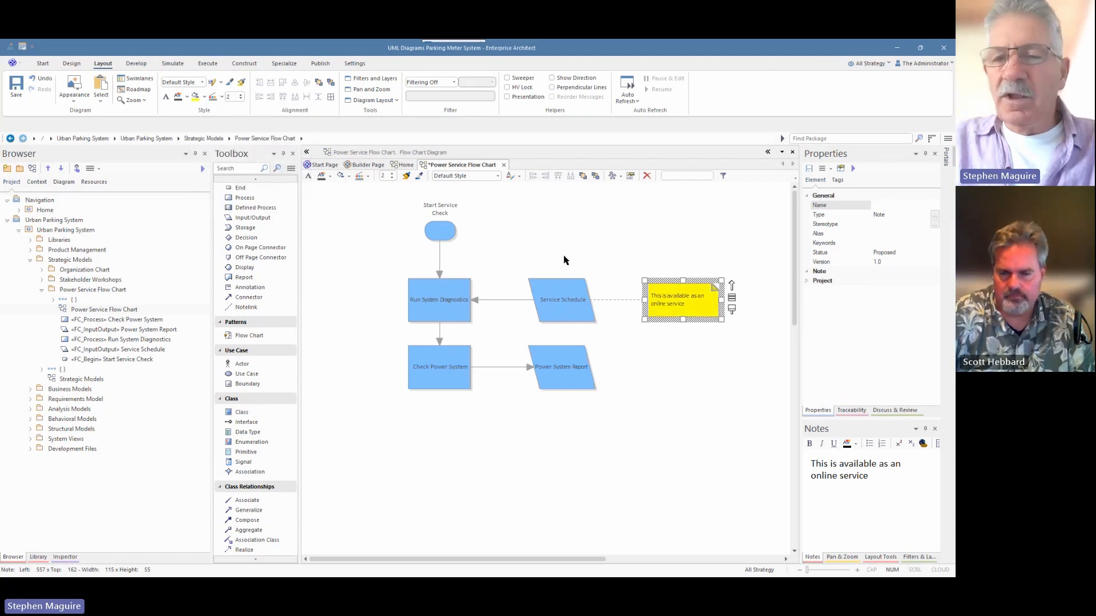
pyautogui.rightClick(670, 302)
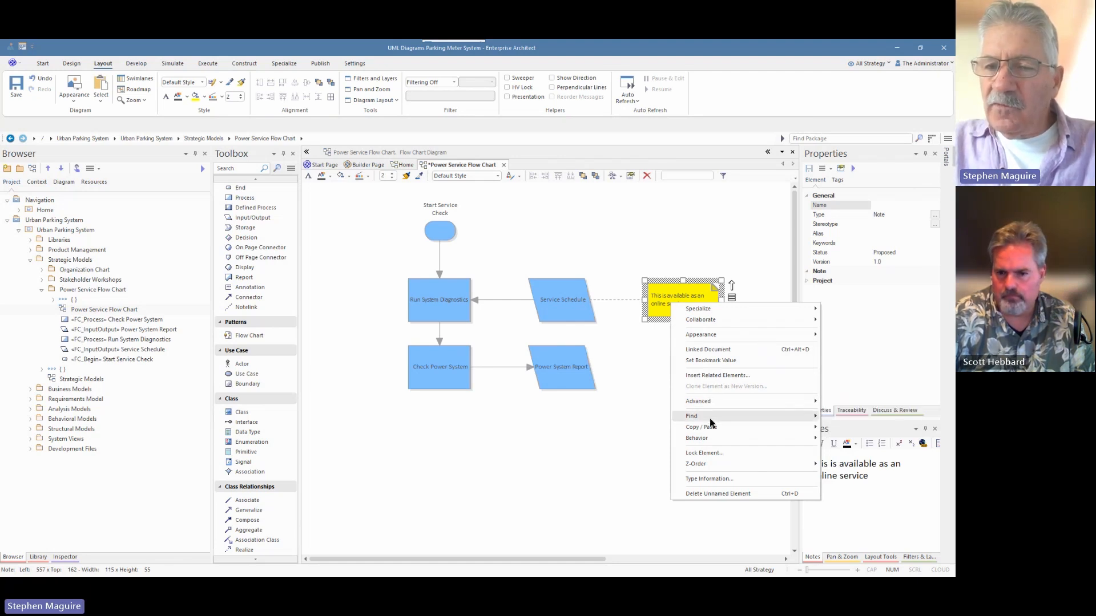
pyautogui.moveTo(710, 441)
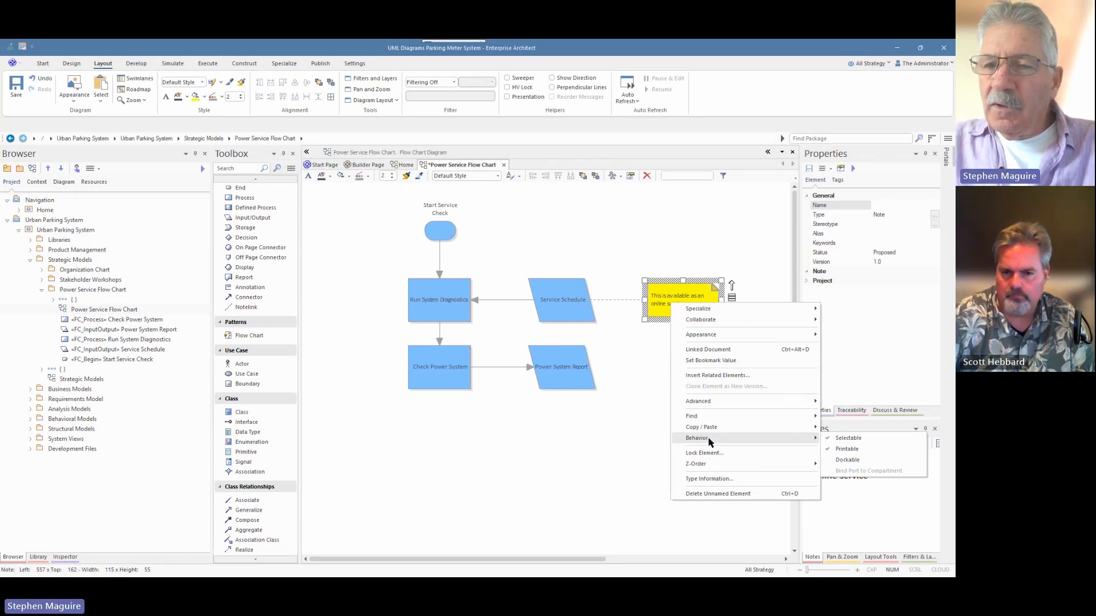
pyautogui.moveTo(714, 337)
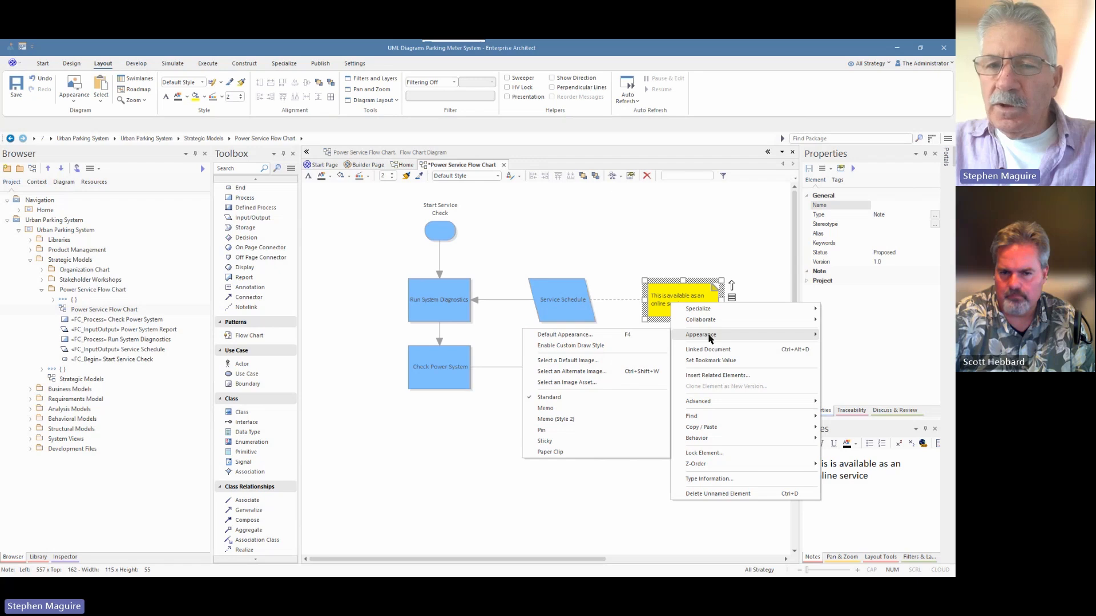
pyautogui.click(551, 452)
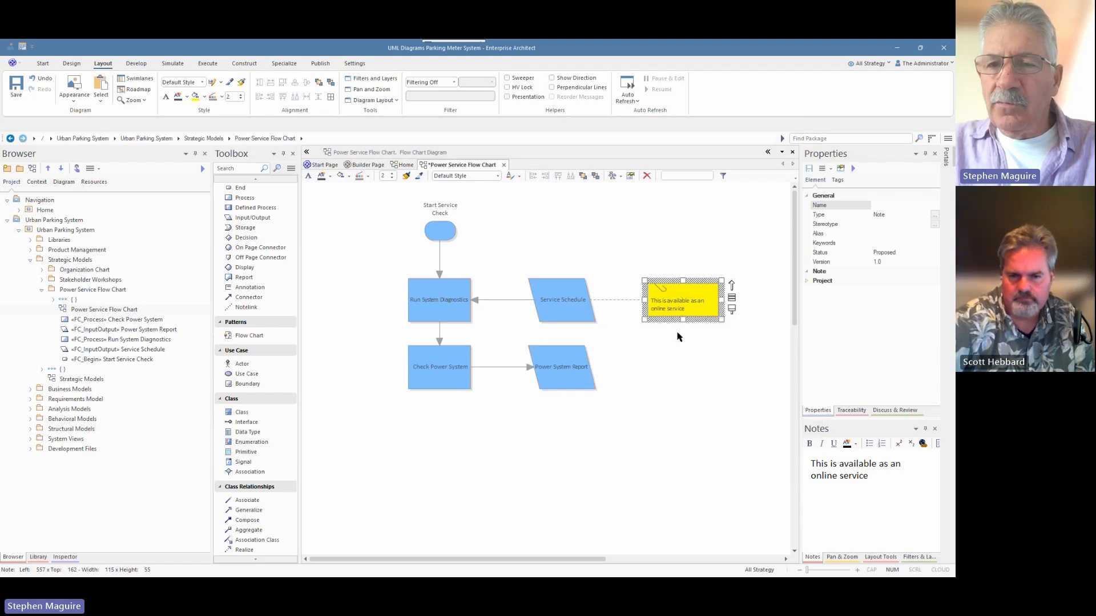
pyautogui.click(706, 252)
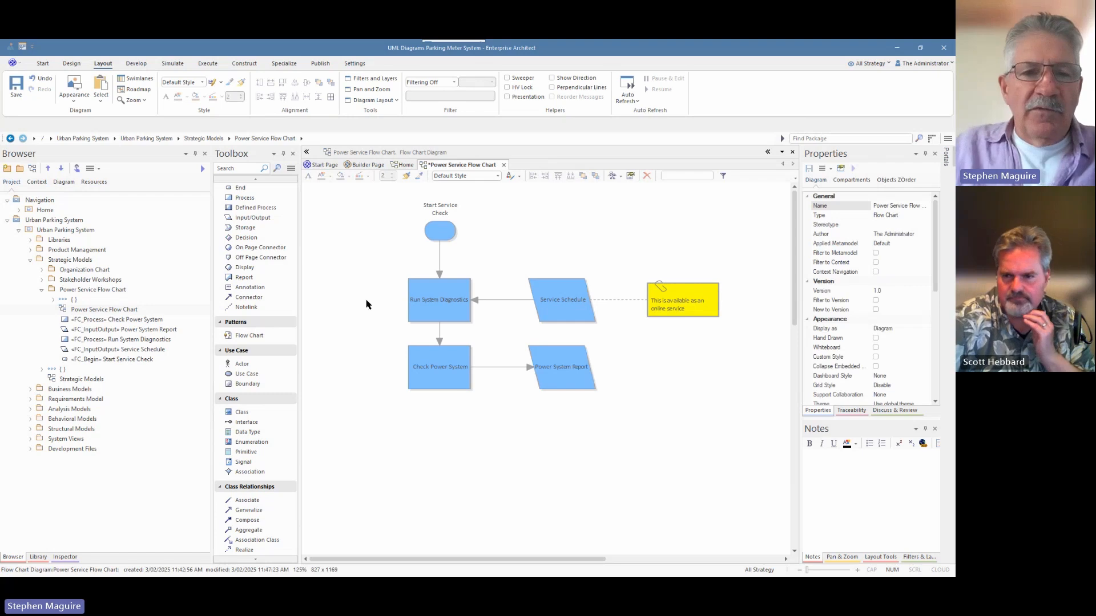
# Step: Create a Decision named "Power System Normal?" directly beneath Check Power System, with that process flowing to it
pyautogui.scroll(1, 292, 240)
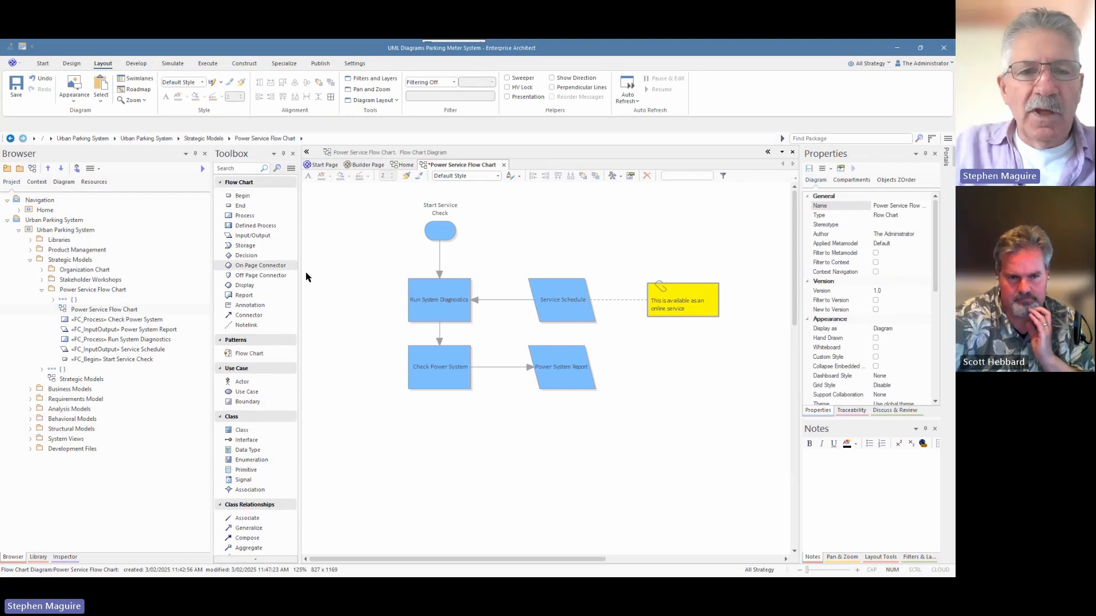
pyautogui.click(453, 351)
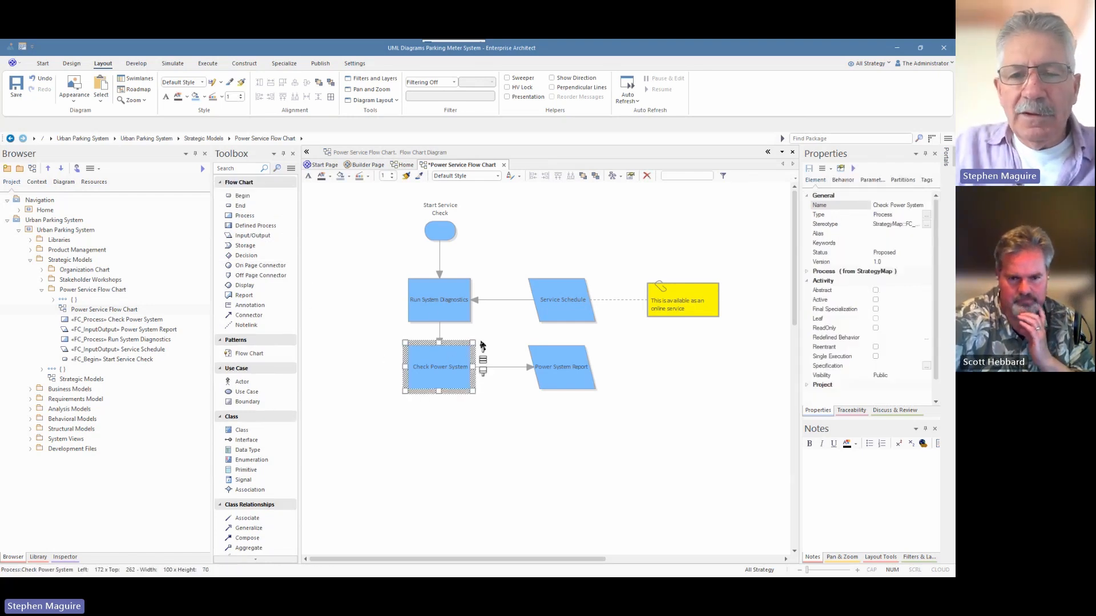
pyautogui.moveTo(483, 348); pyautogui.dragTo(438, 425)
pyautogui.moveTo(495, 446)
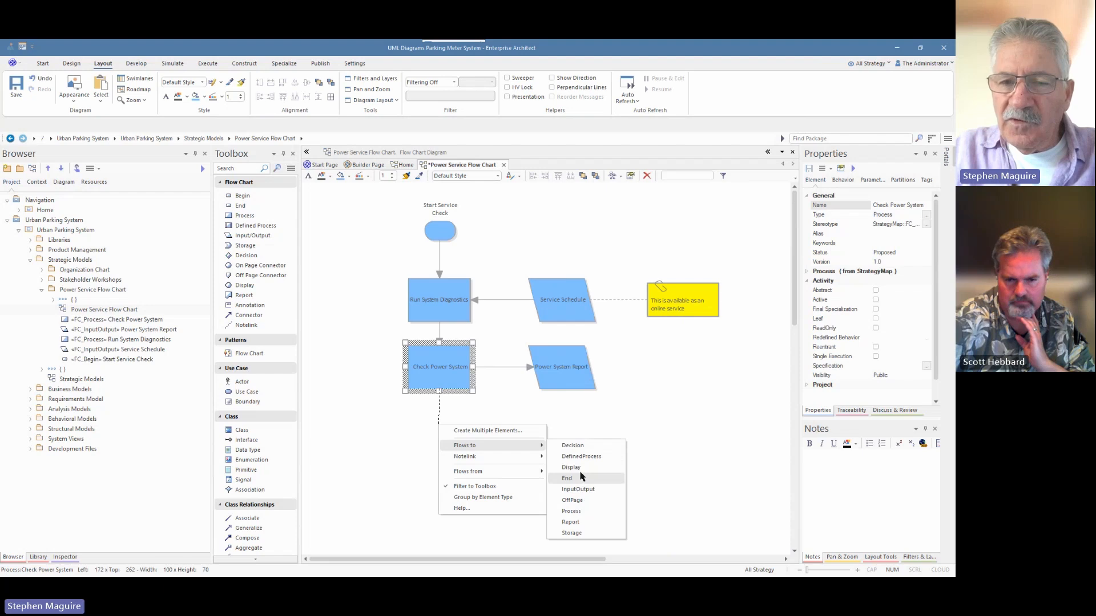
pyautogui.click(571, 446)
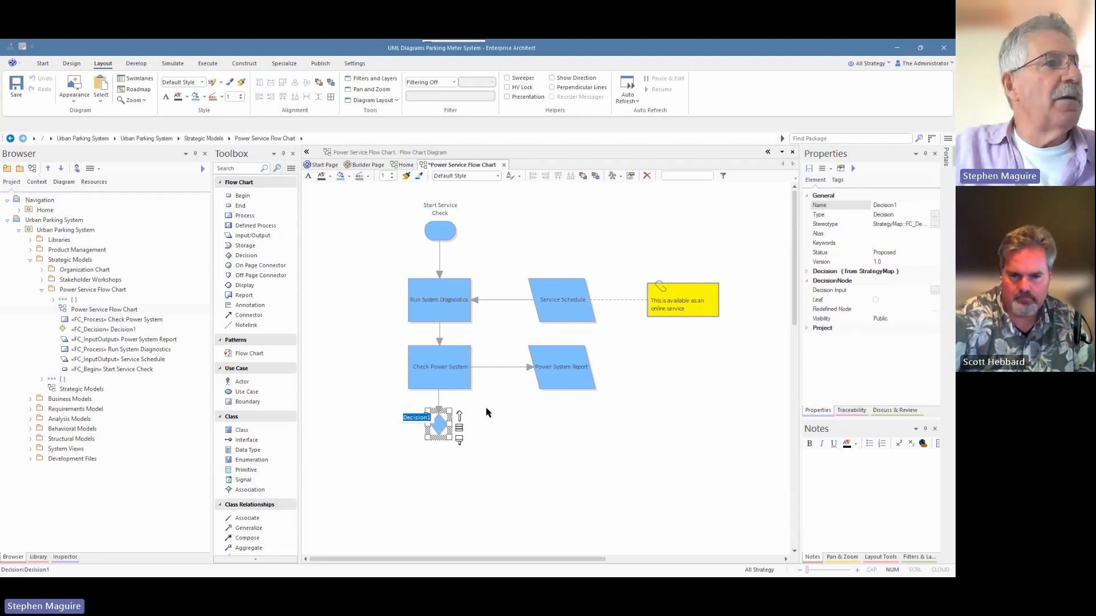
pyautogui.write('Power')
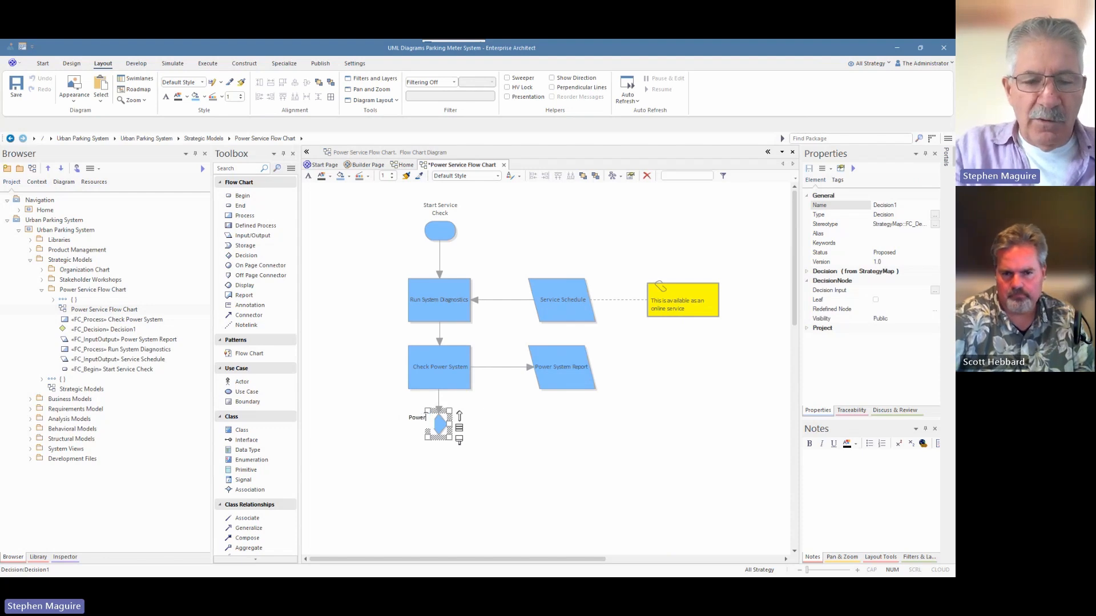
pyautogui.write(' System')
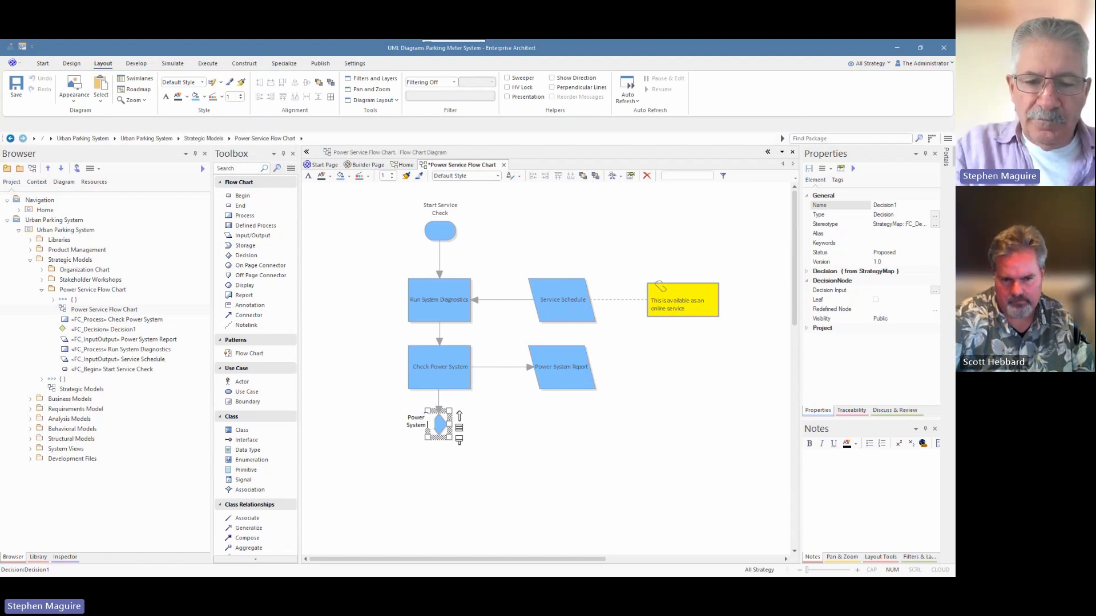
pyautogui.write(' Normal?')
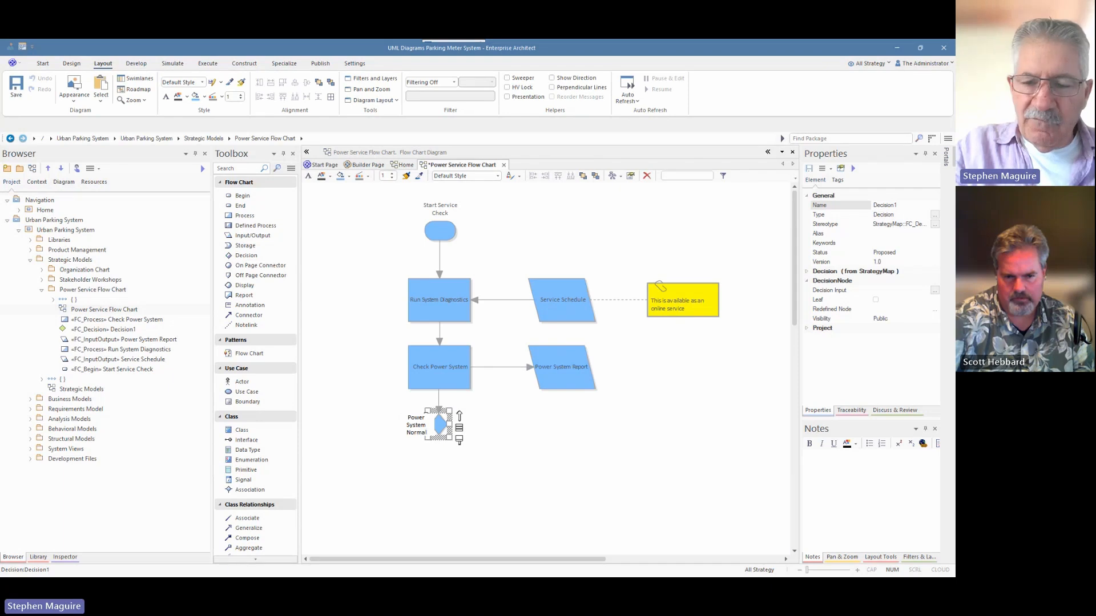
pyautogui.click(522, 408)
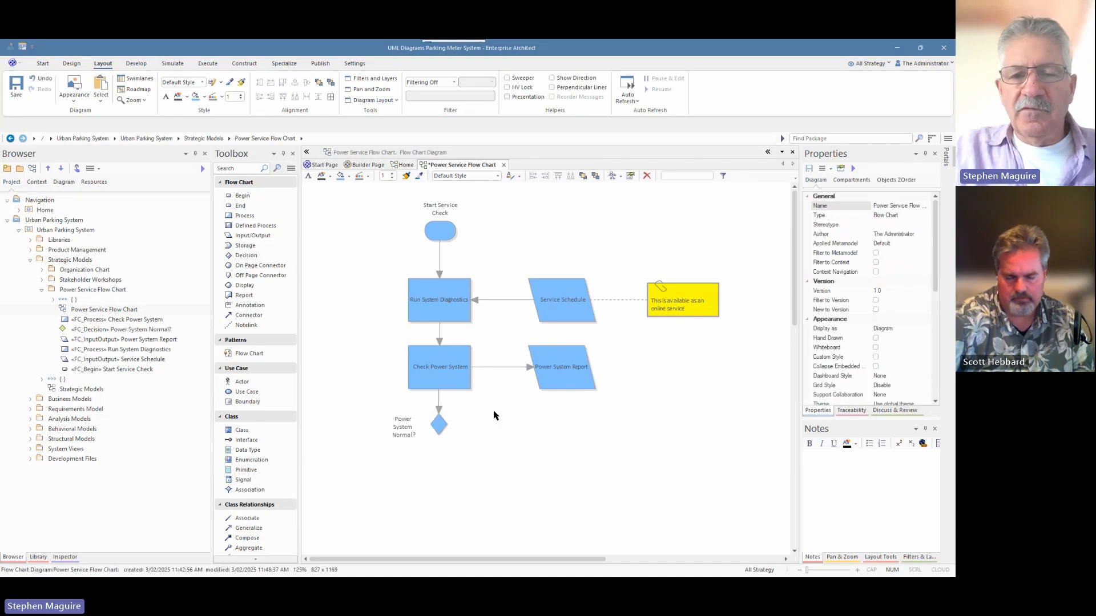
pyautogui.click(409, 417)
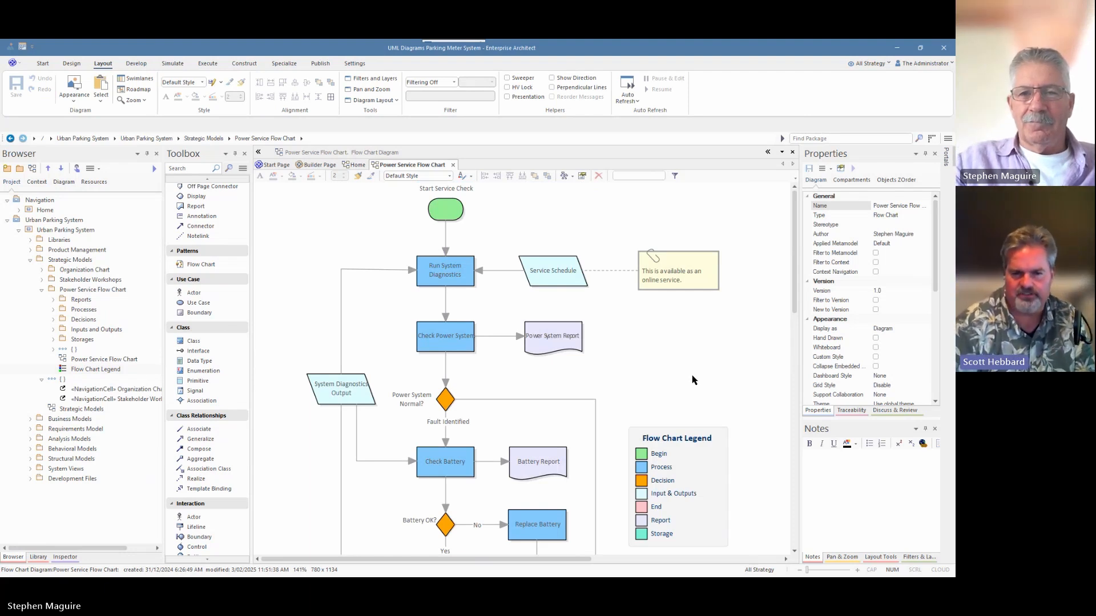
# Step: Examine the completed Power Service Flow Chart and its legend from Start Service Check down to Service Complete
pyautogui.scroll(2, 694, 380)
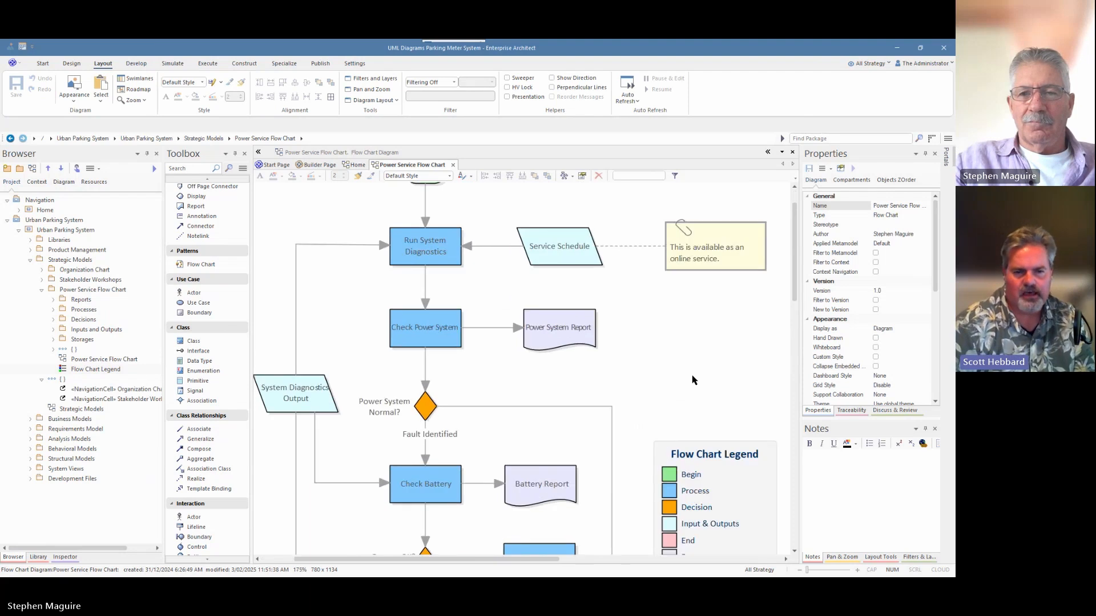
pyautogui.scroll(-3, 694, 380)
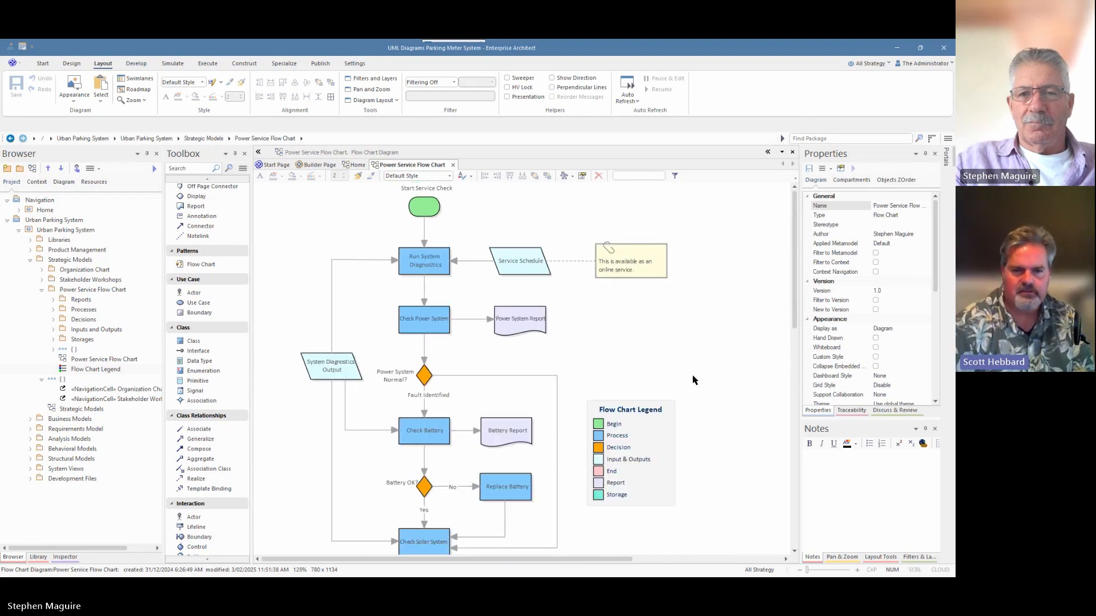
pyautogui.scroll(-1, 694, 380)
pyautogui.scroll(-3, 694, 380)
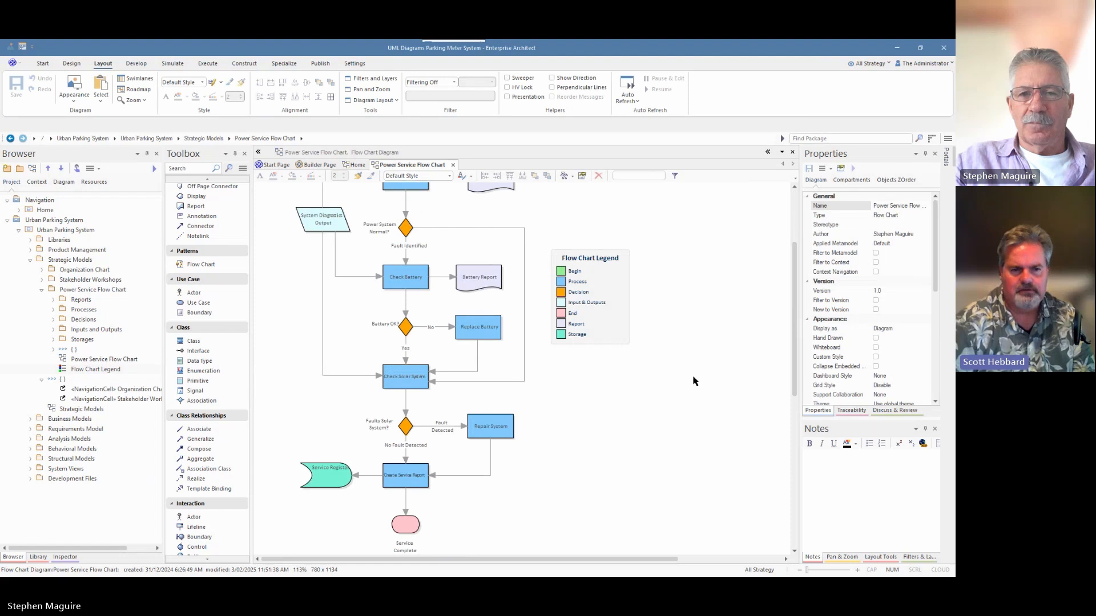
pyautogui.hscroll(1, 694, 380)
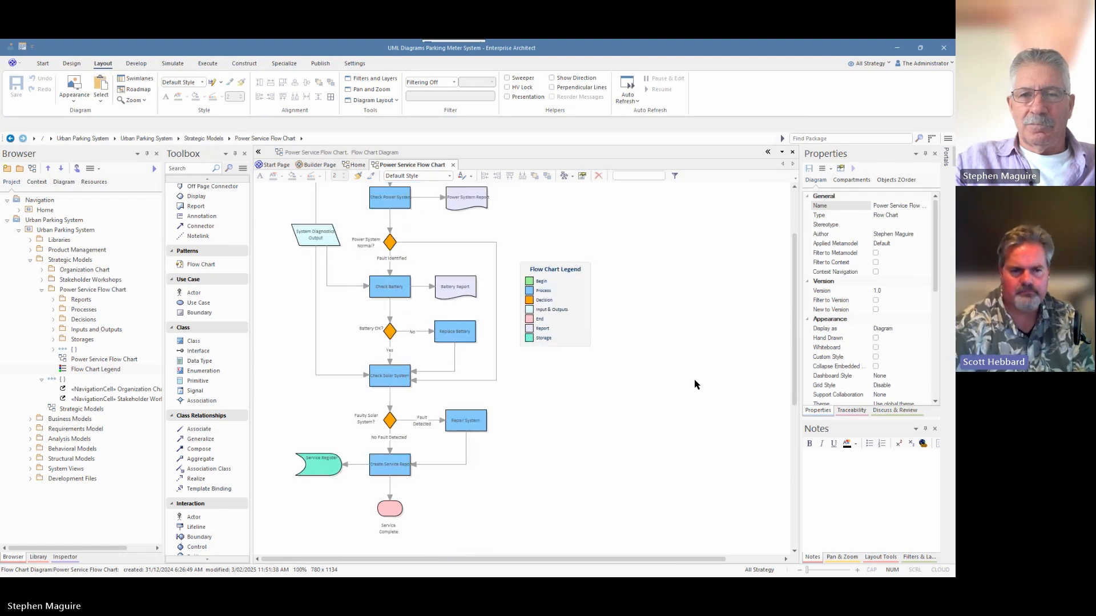
pyautogui.hscroll(1, 695, 381)
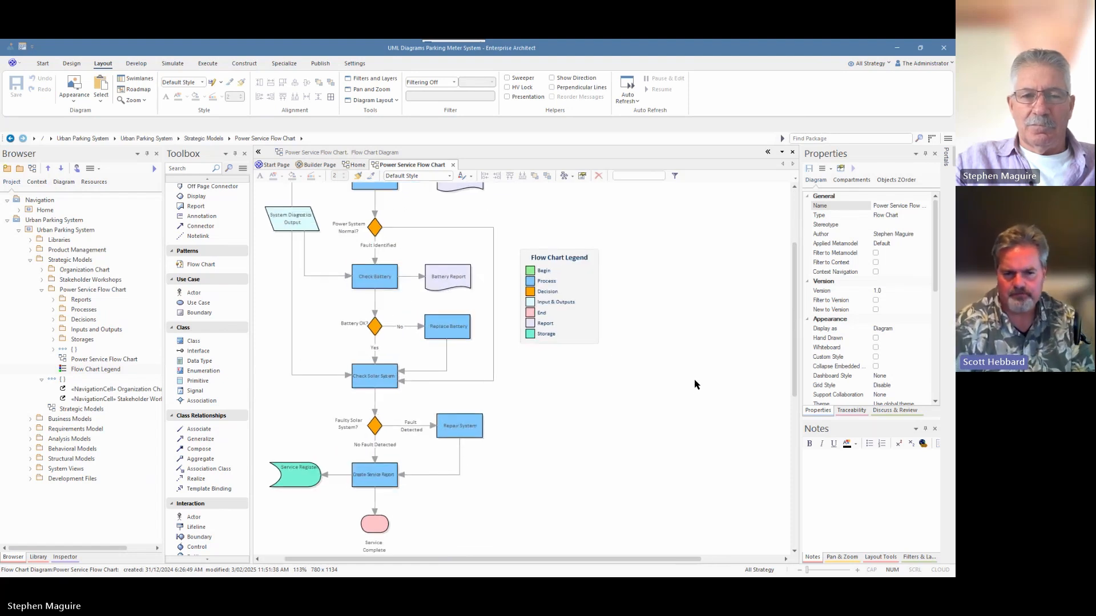
pyautogui.moveTo(428, 563); pyautogui.dragTo(404, 564)
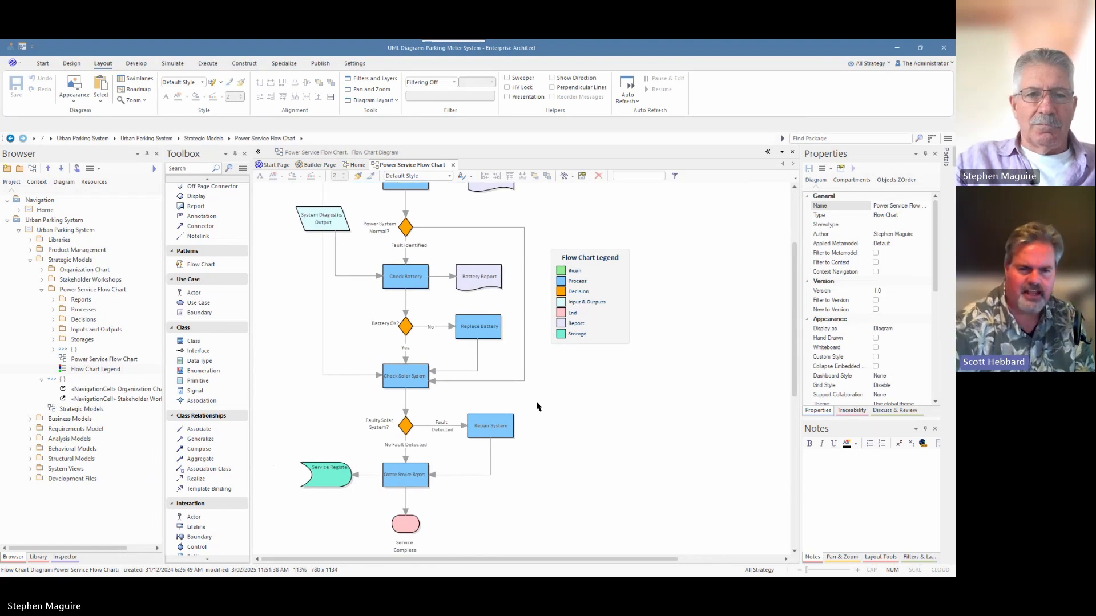
pyautogui.scroll(3, 214, 361)
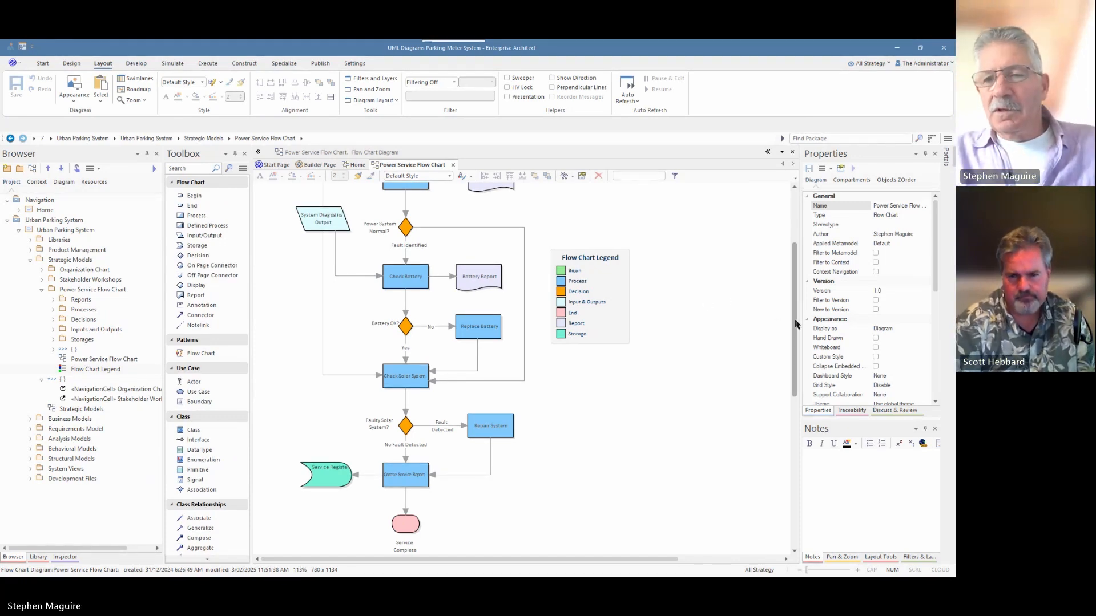
# Step: Show the Flow Chart Legend's properties and enlarge the Properties window in width and height to expose its filter and item settings
pyautogui.moveTo(796, 325); pyautogui.dragTo(805, 244)
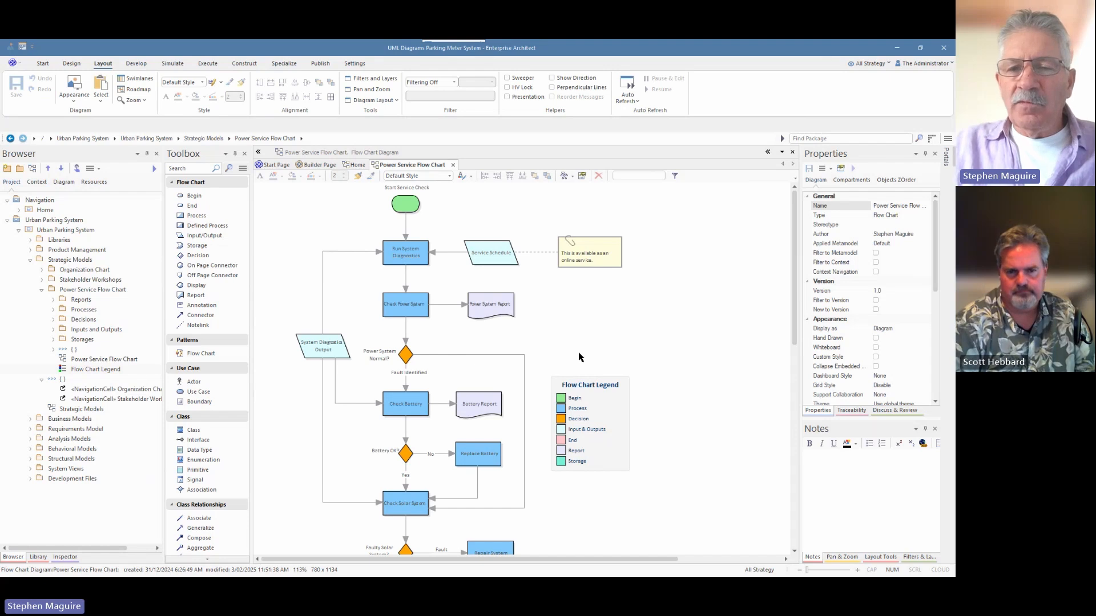
pyautogui.click(576, 387)
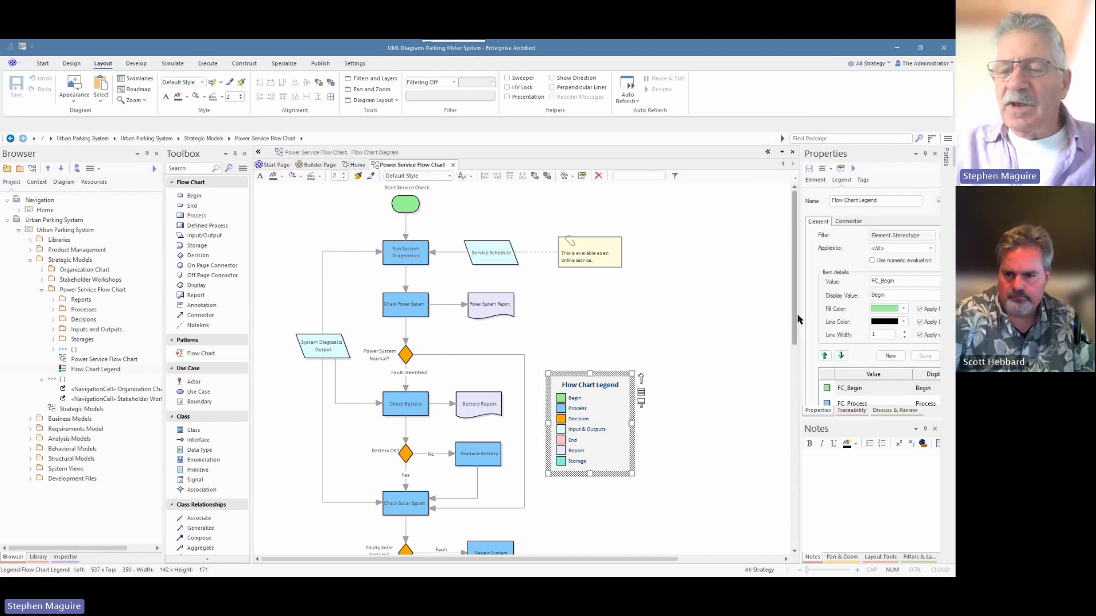
pyautogui.moveTo(799, 318); pyautogui.dragTo(708, 314)
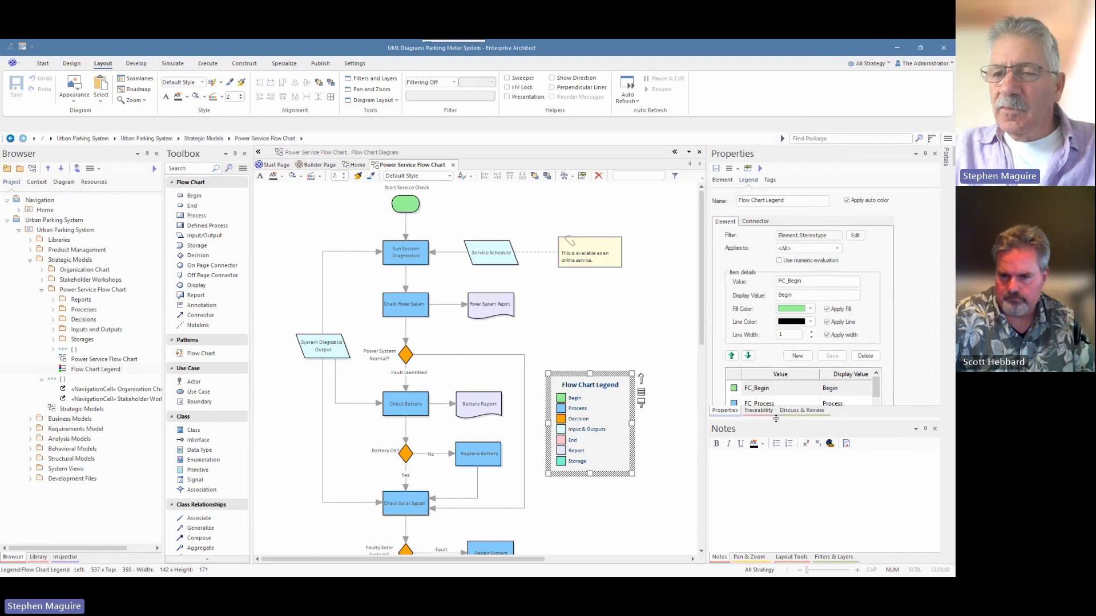
pyautogui.moveTo(775, 420); pyautogui.dragTo(776, 512)
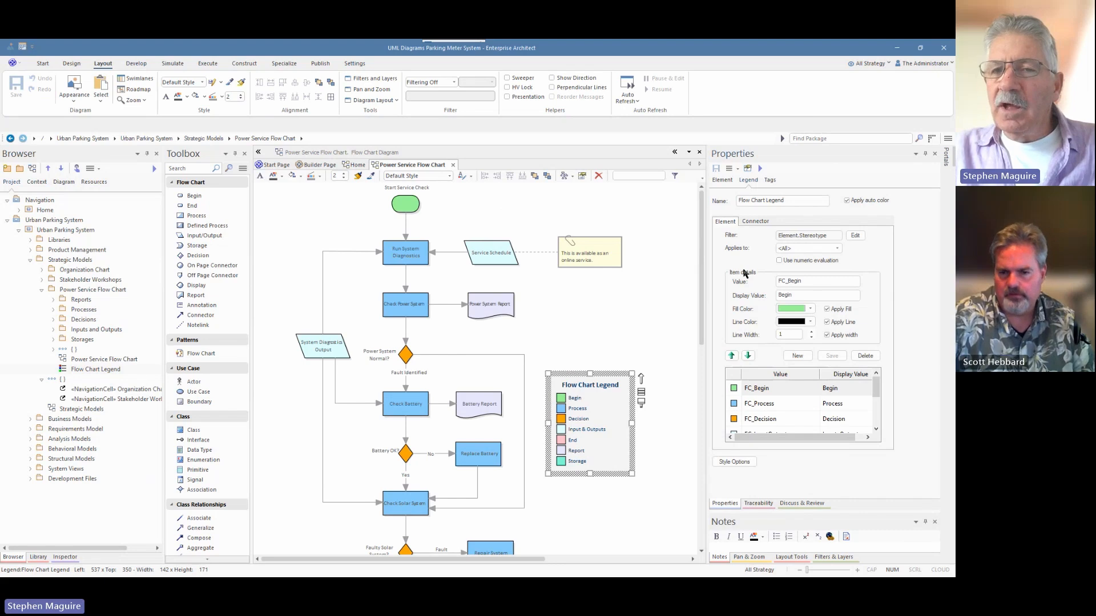
# Step: Inspect the stereotypes of Run System Diagnostics and Service Schedule, and return to the Flow Chart Legend's filter and item settings
pyautogui.click(722, 181)
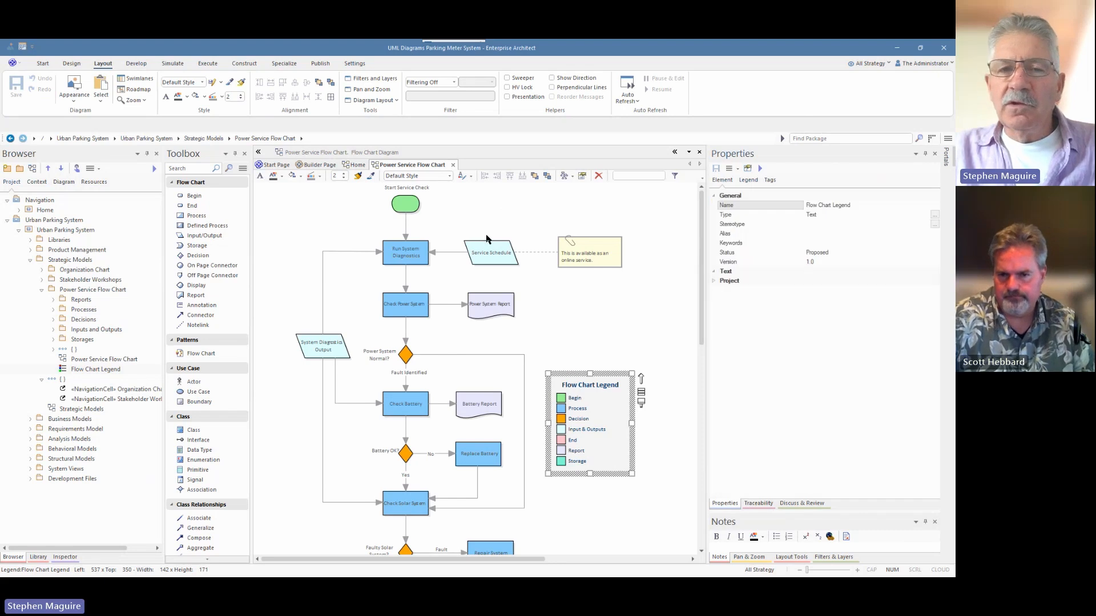
pyautogui.click(400, 204)
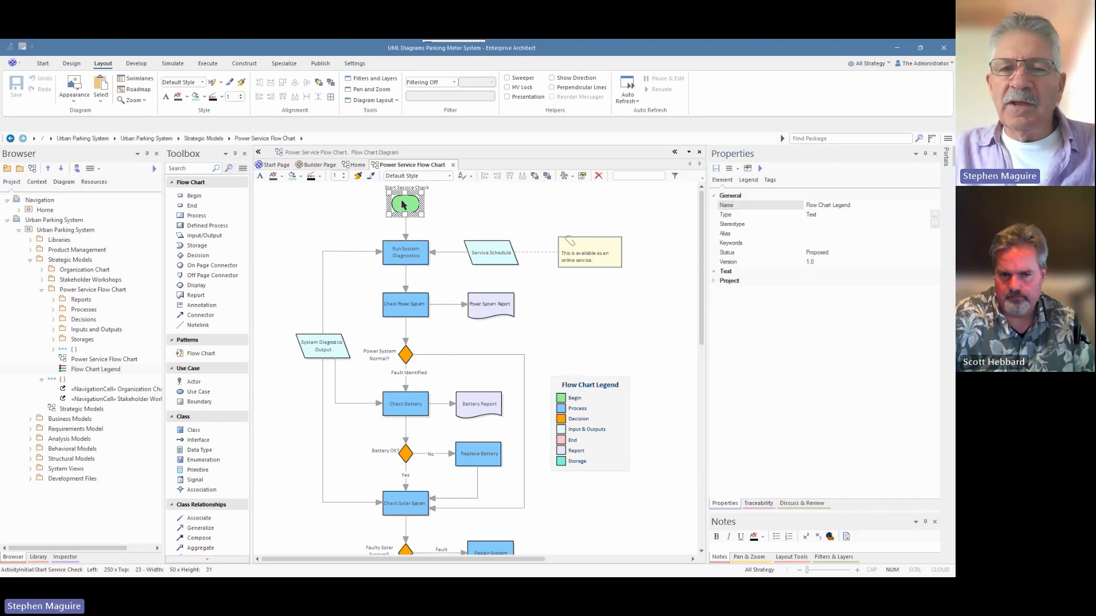
pyautogui.click(403, 258)
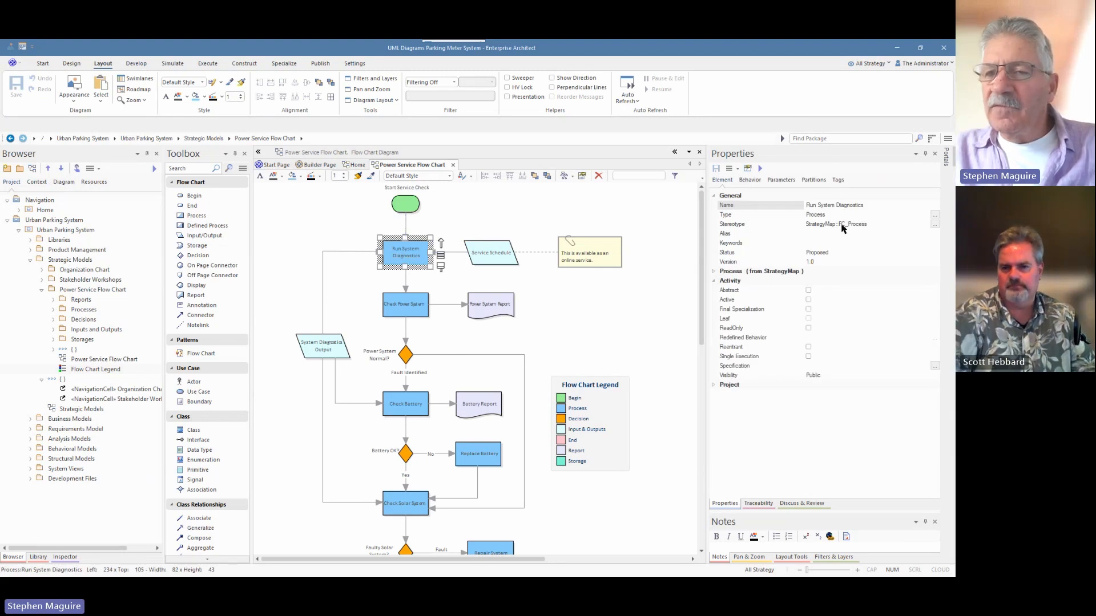
pyautogui.click(499, 256)
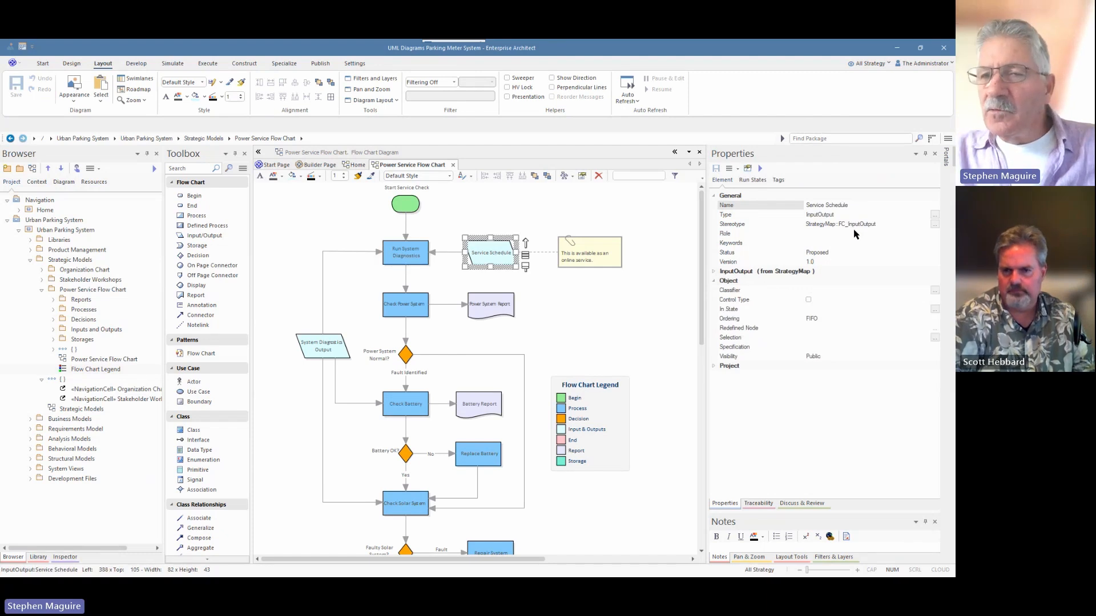
pyautogui.click(602, 390)
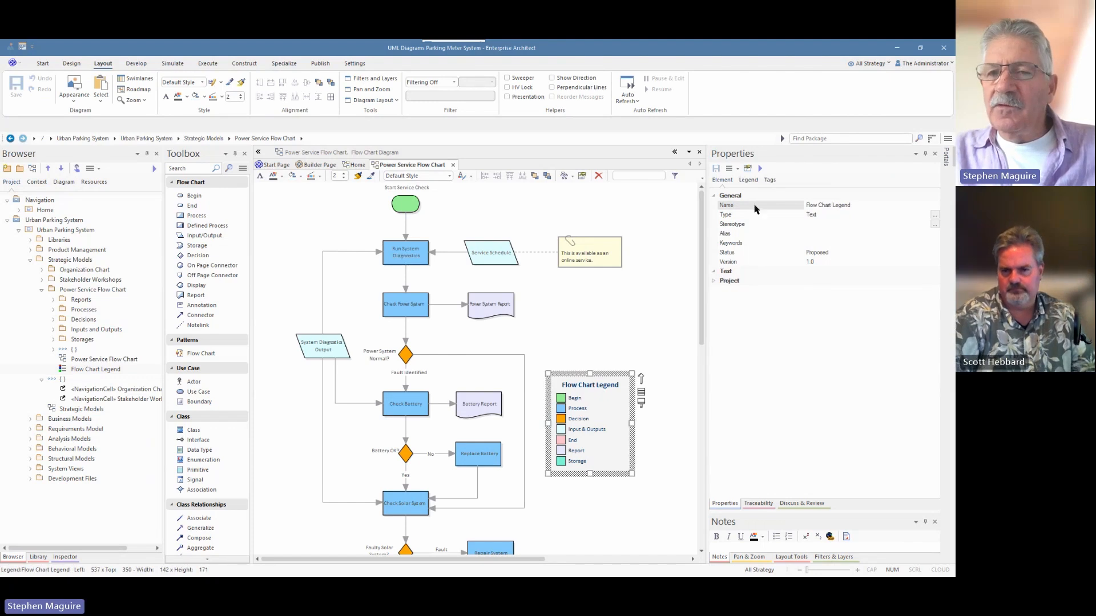
pyautogui.click(752, 180)
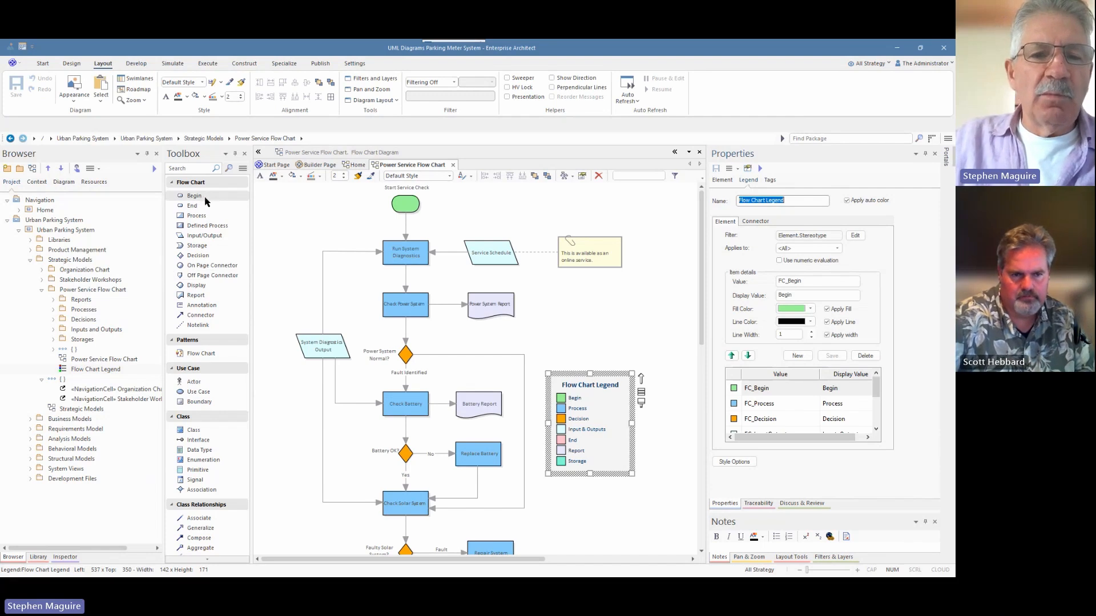
# Step: Examine the flow chart's paths from Start Service Check through the decisions and reports to Service Complete
pyautogui.scroll(-5, 428, 238)
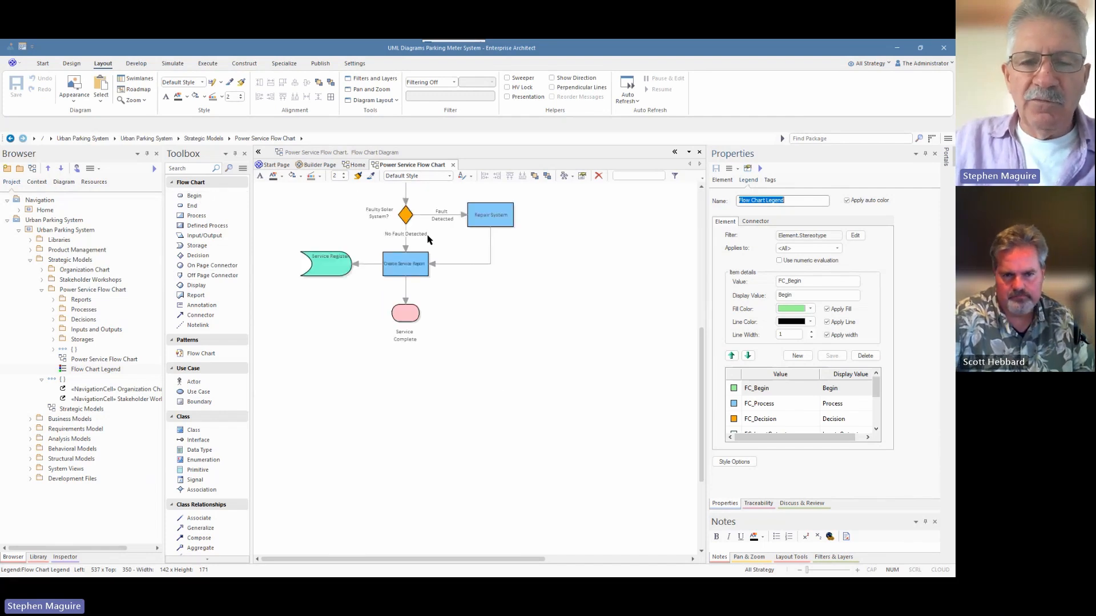
pyautogui.scroll(-1, 428, 238)
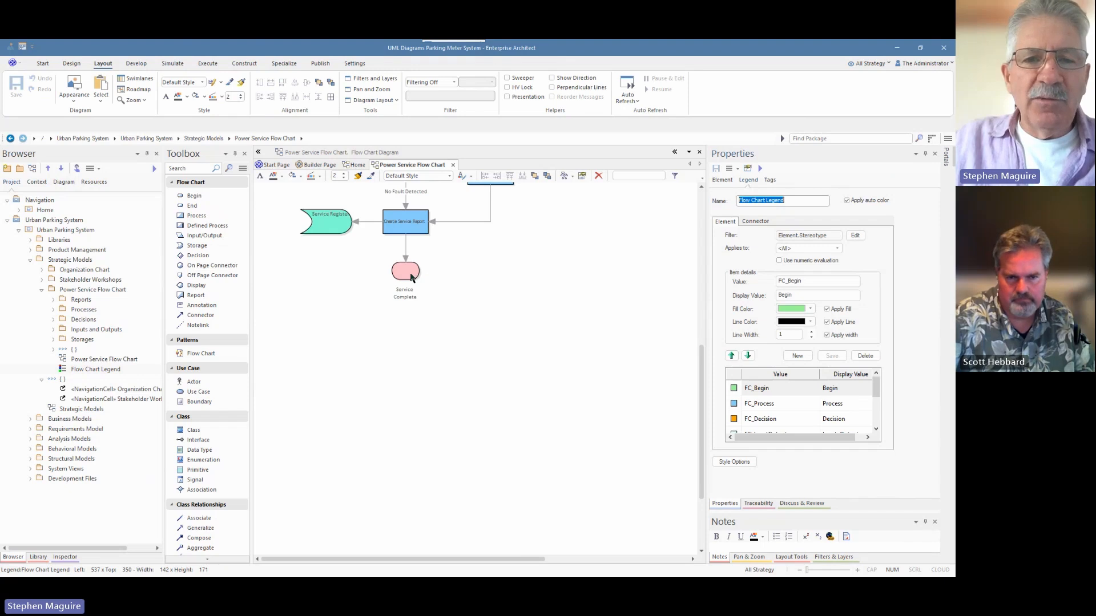
pyautogui.scroll(8, 457, 282)
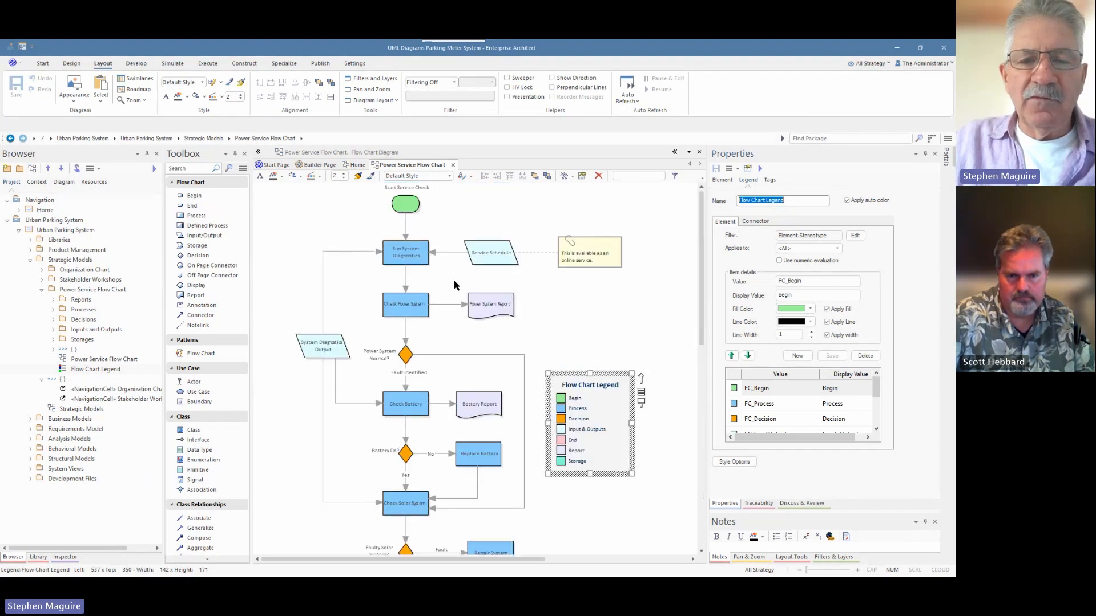
pyautogui.scroll(-3, 457, 282)
pyautogui.scroll(3, 457, 282)
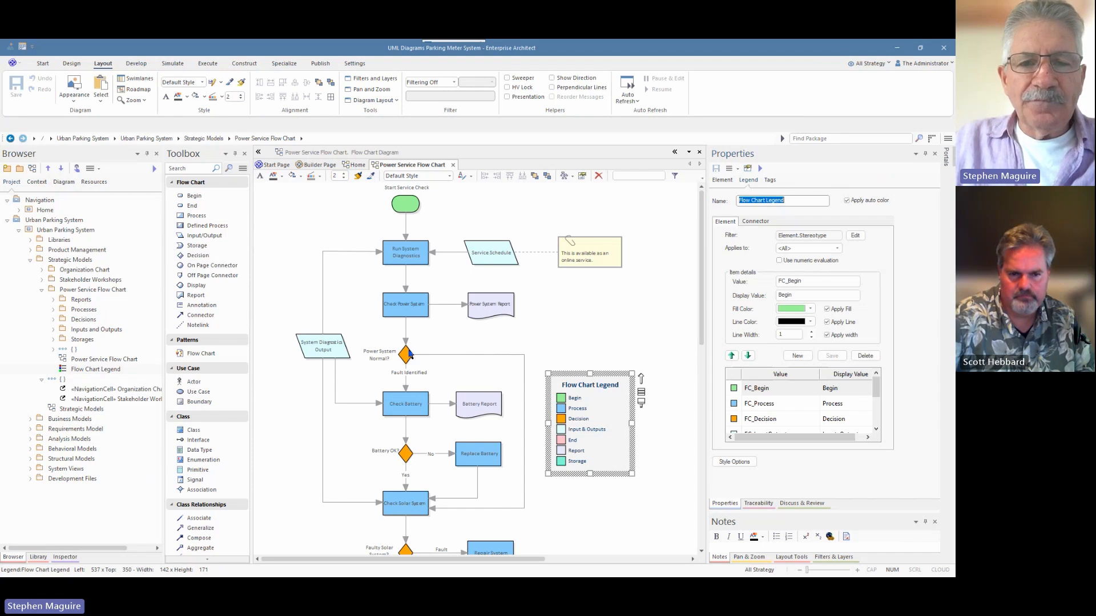
pyautogui.scroll(-3, 437, 308)
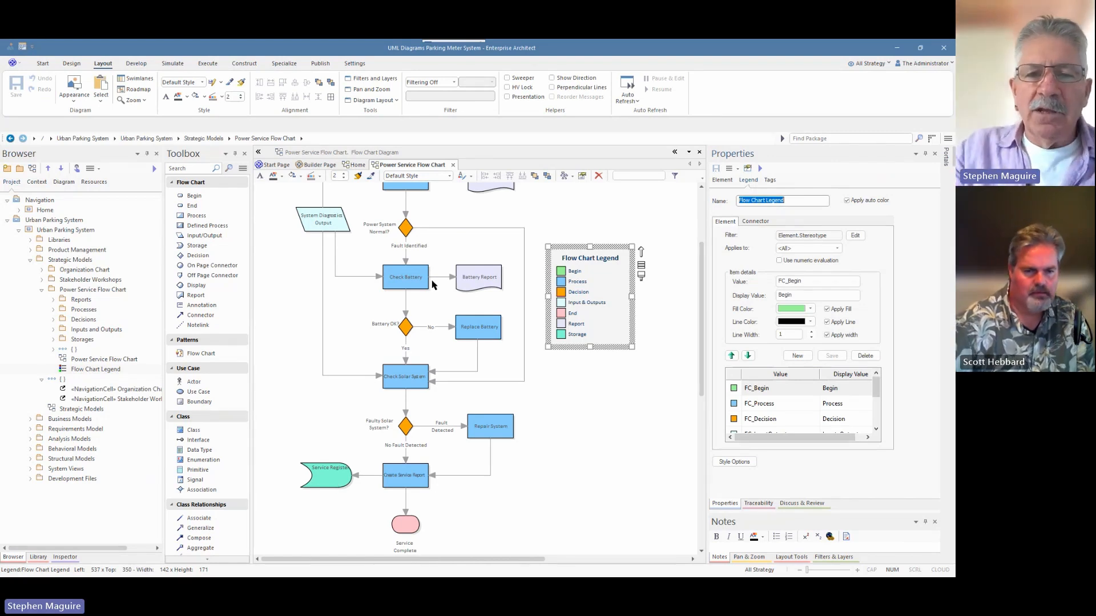
pyautogui.scroll(2, 451, 288)
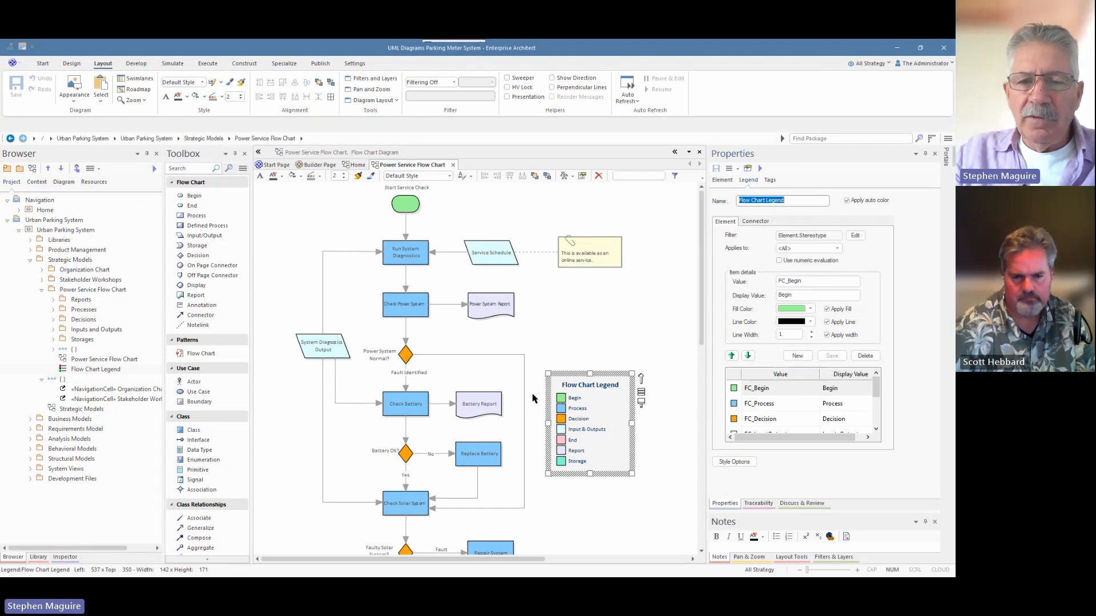
pyautogui.scroll(-2, 533, 402)
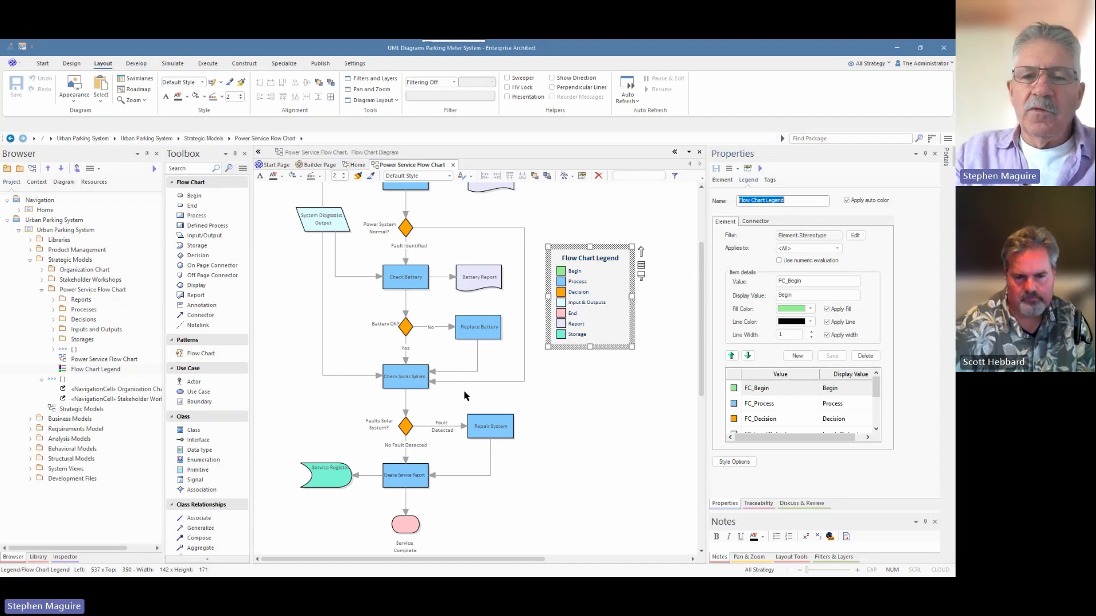
pyautogui.scroll(3, 467, 386)
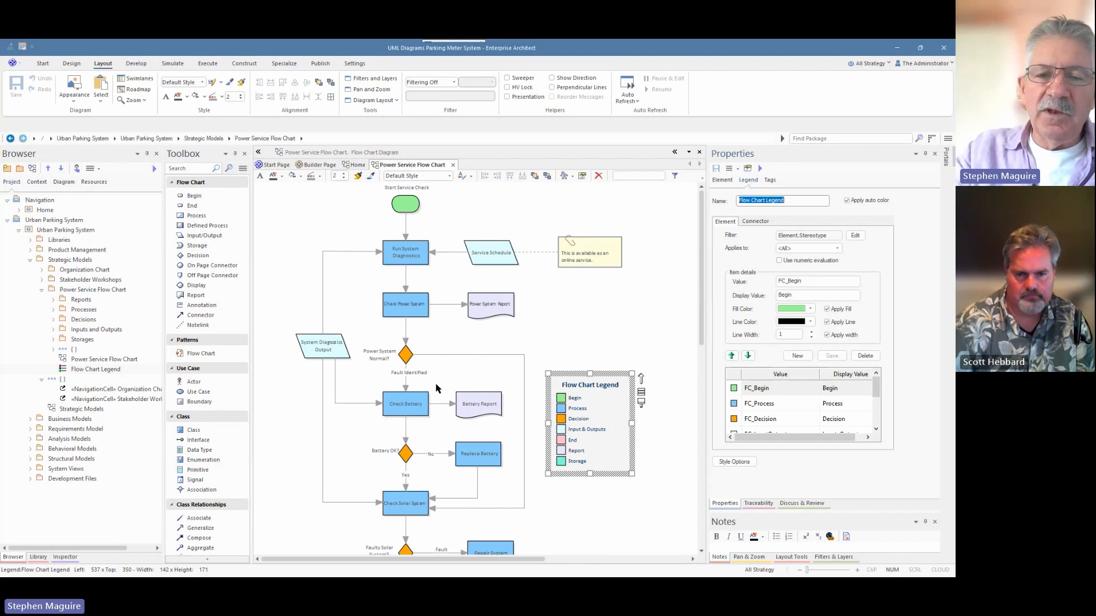
# Step: Select the Check Battery process and enlarge the Notes window to make room for its description
pyautogui.click(417, 410)
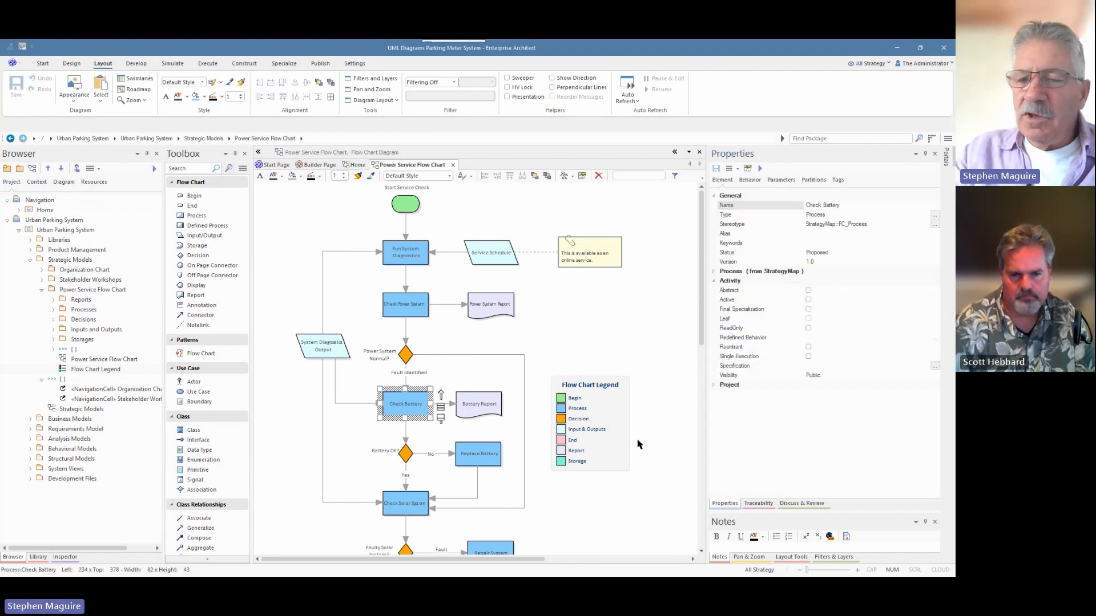
pyautogui.moveTo(738, 513); pyautogui.dragTo(738, 393)
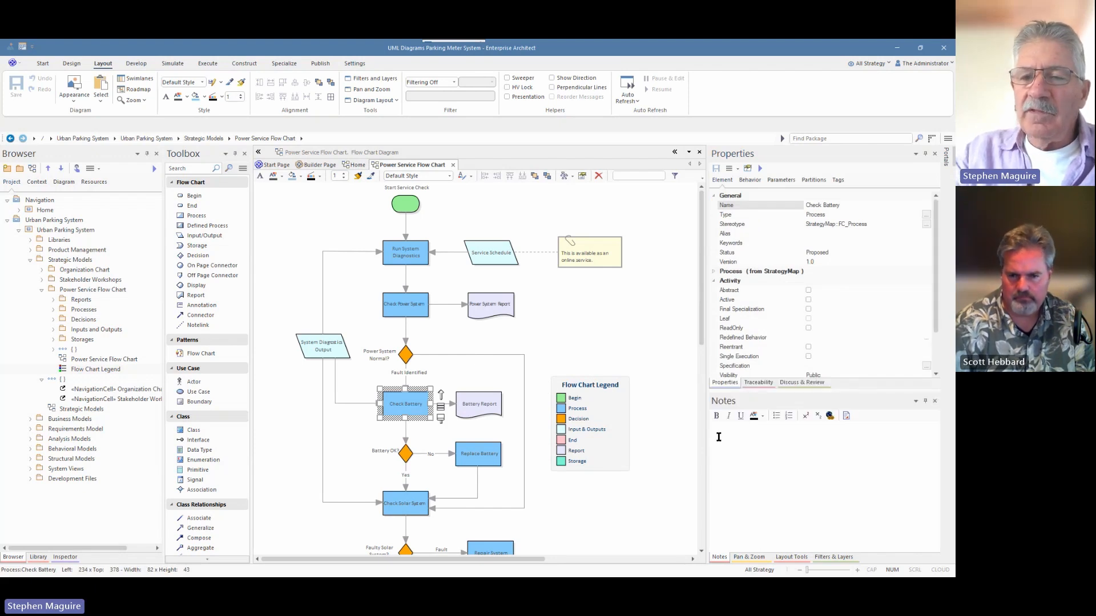